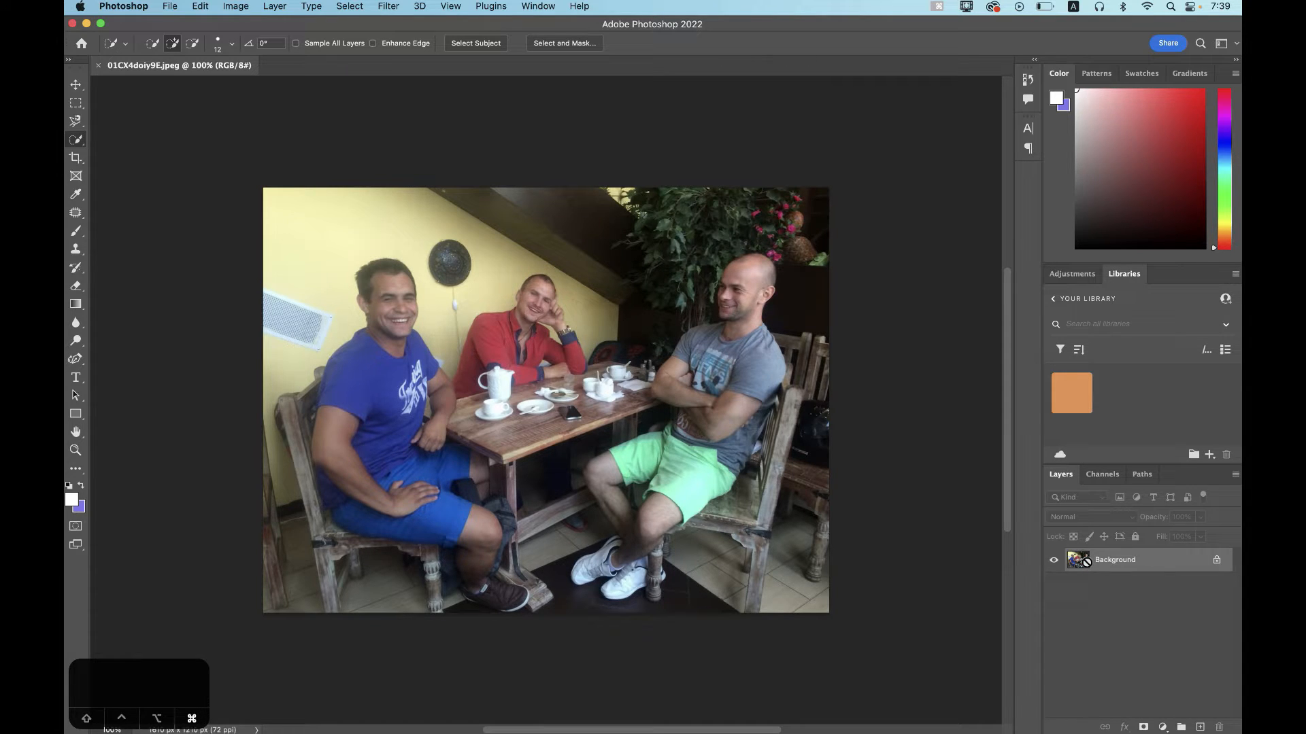
# - Duplicate the Background layer and open the Filter Gallery on the copy
pyautogui.press('super+j')
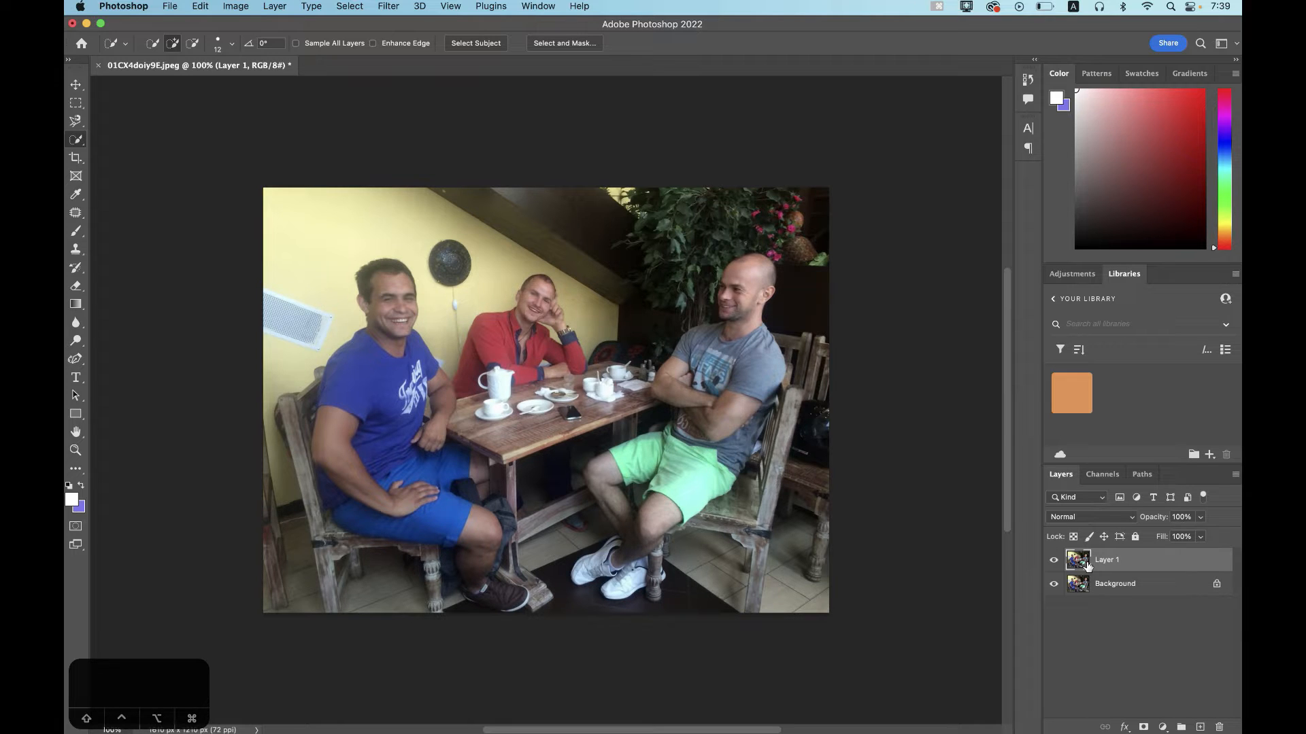
pyautogui.click(389, 8)
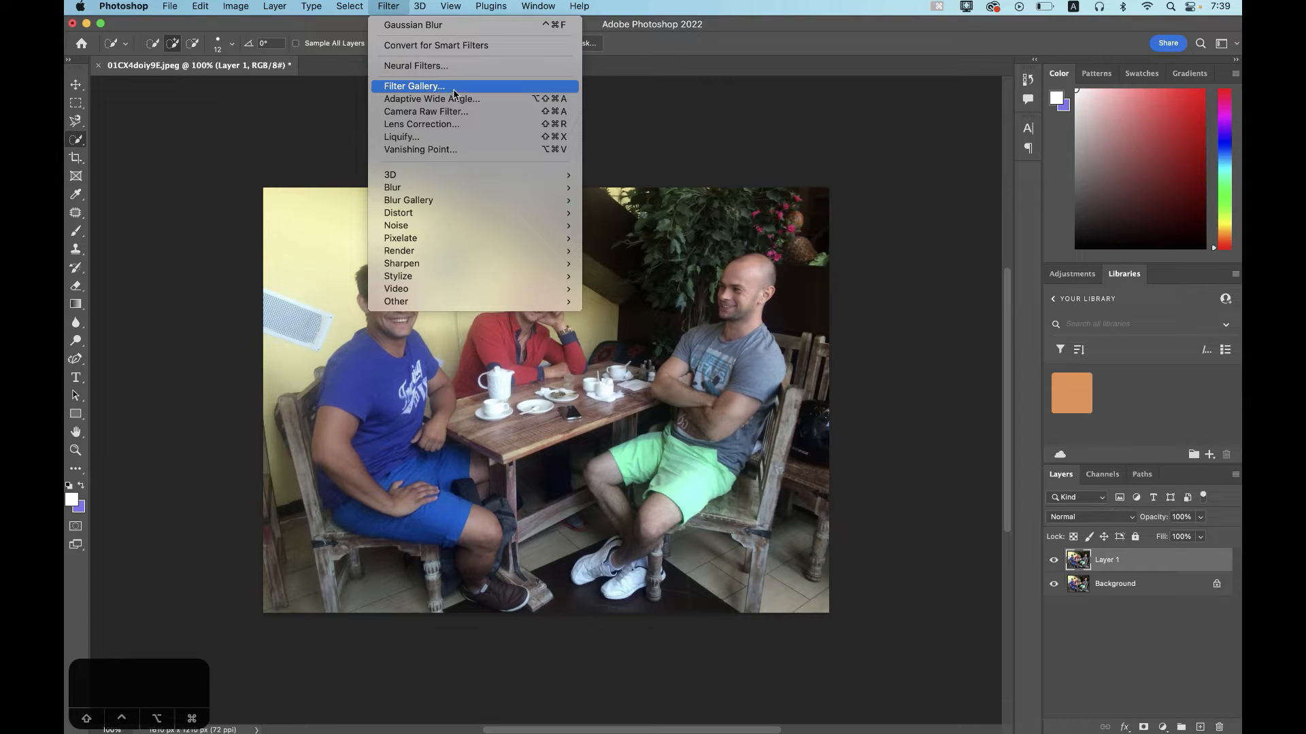
pyautogui.click(455, 92)
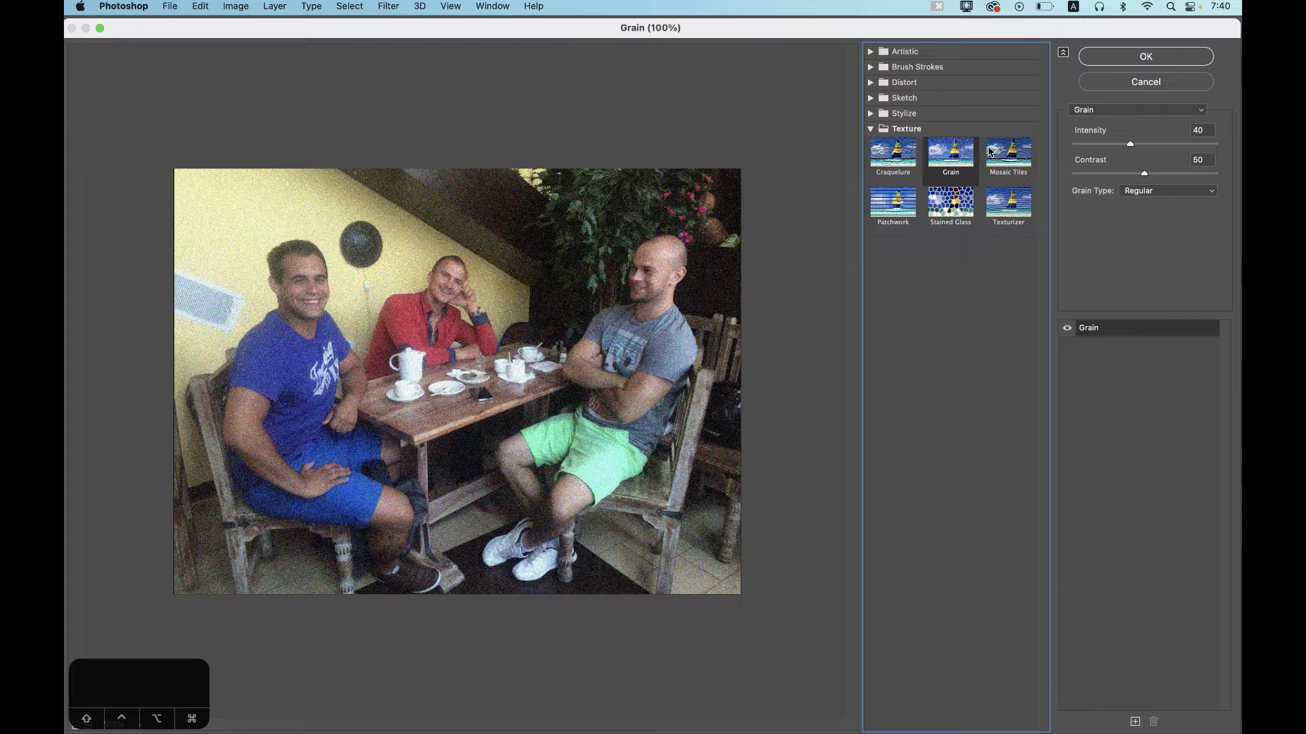
# - Preview the Craquelure, Texturizer, Mosaic Tiles, Stained Glass and Patchwork texture filters and the Glowing Edges filter on the photo
pyautogui.click(898, 166)
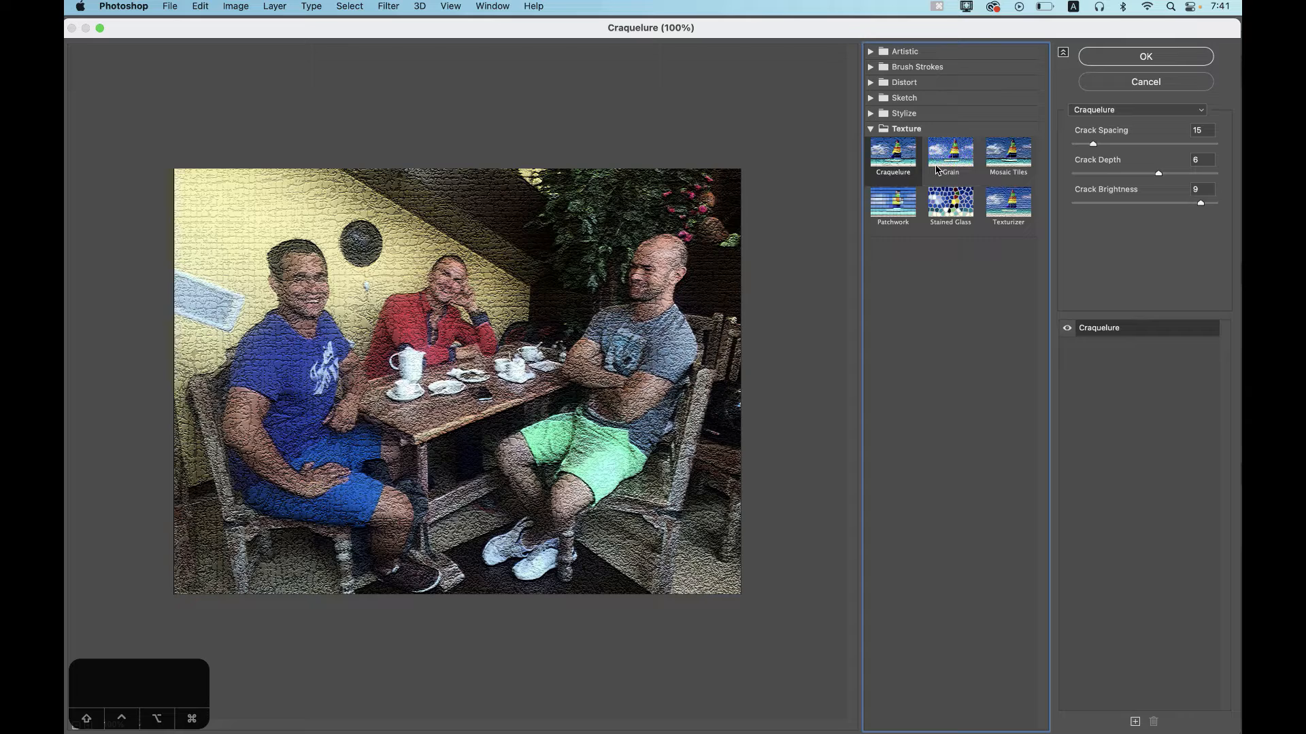
pyautogui.click(950, 202)
pyautogui.click(1008, 201)
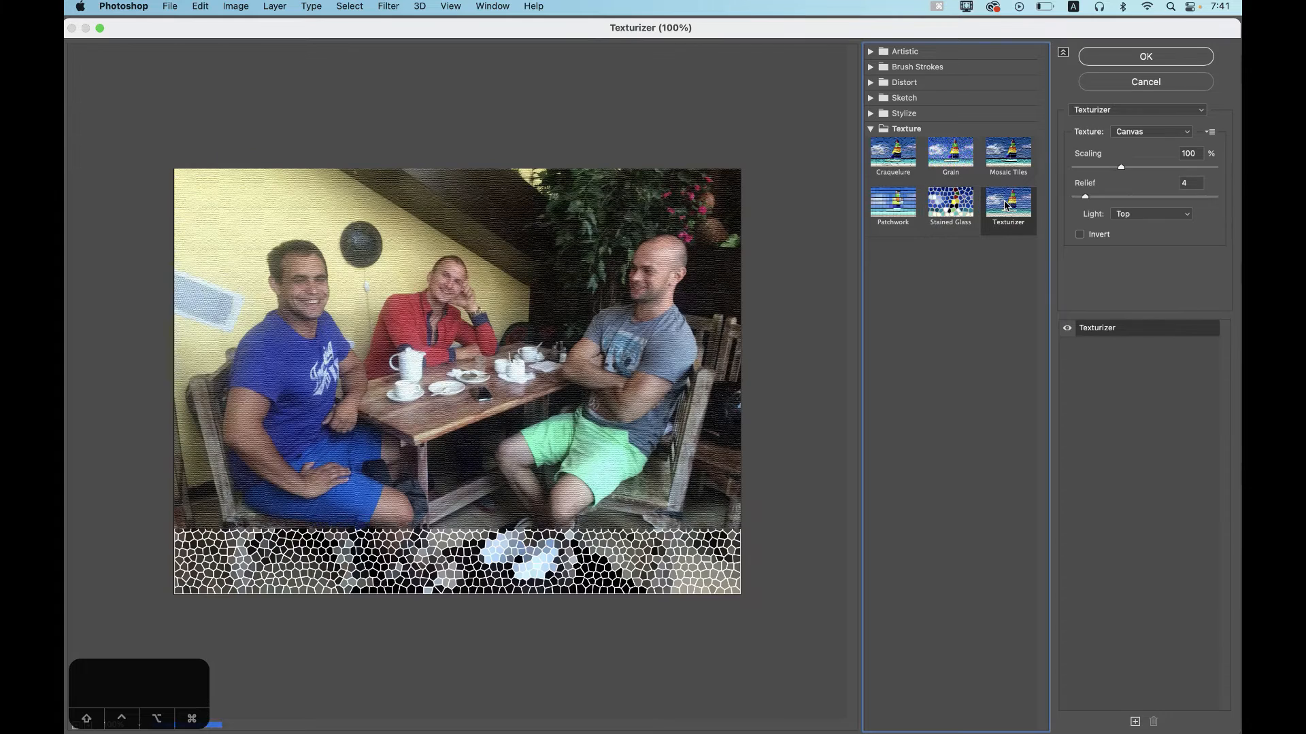
pyautogui.click(1001, 170)
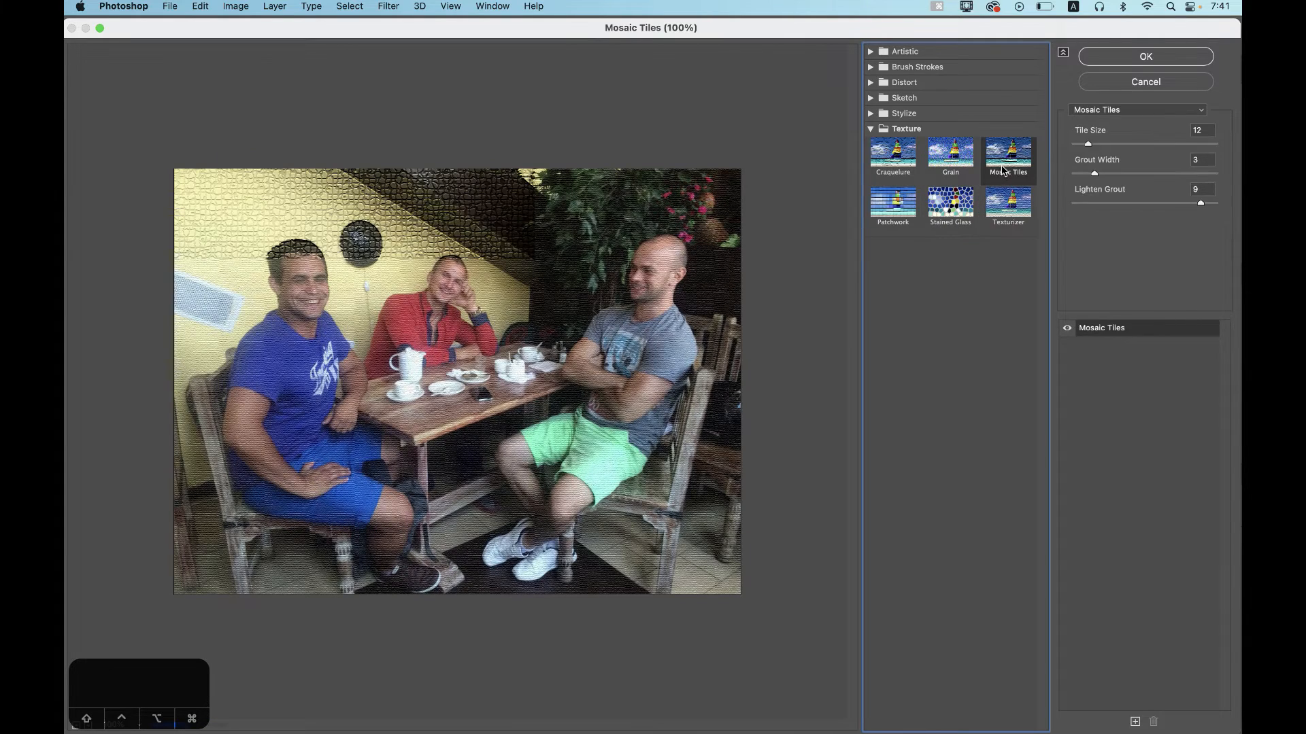
pyautogui.click(950, 202)
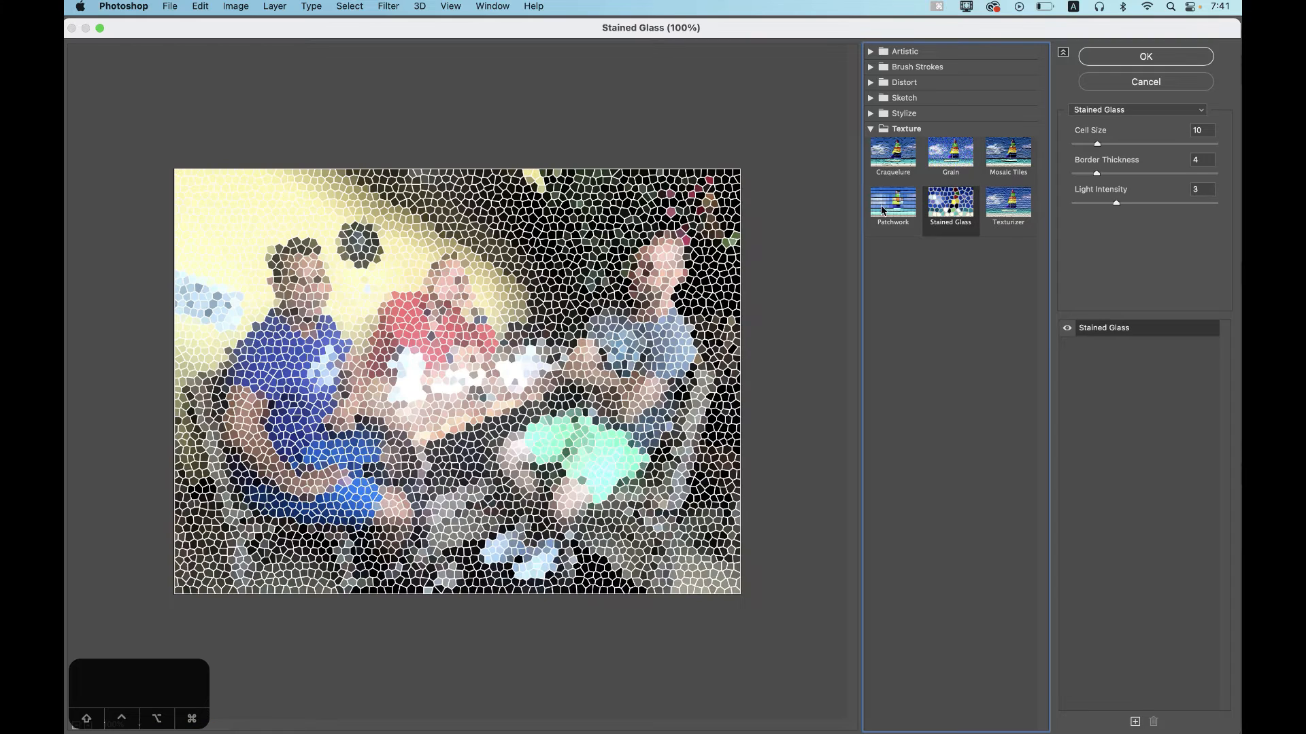
pyautogui.click(950, 156)
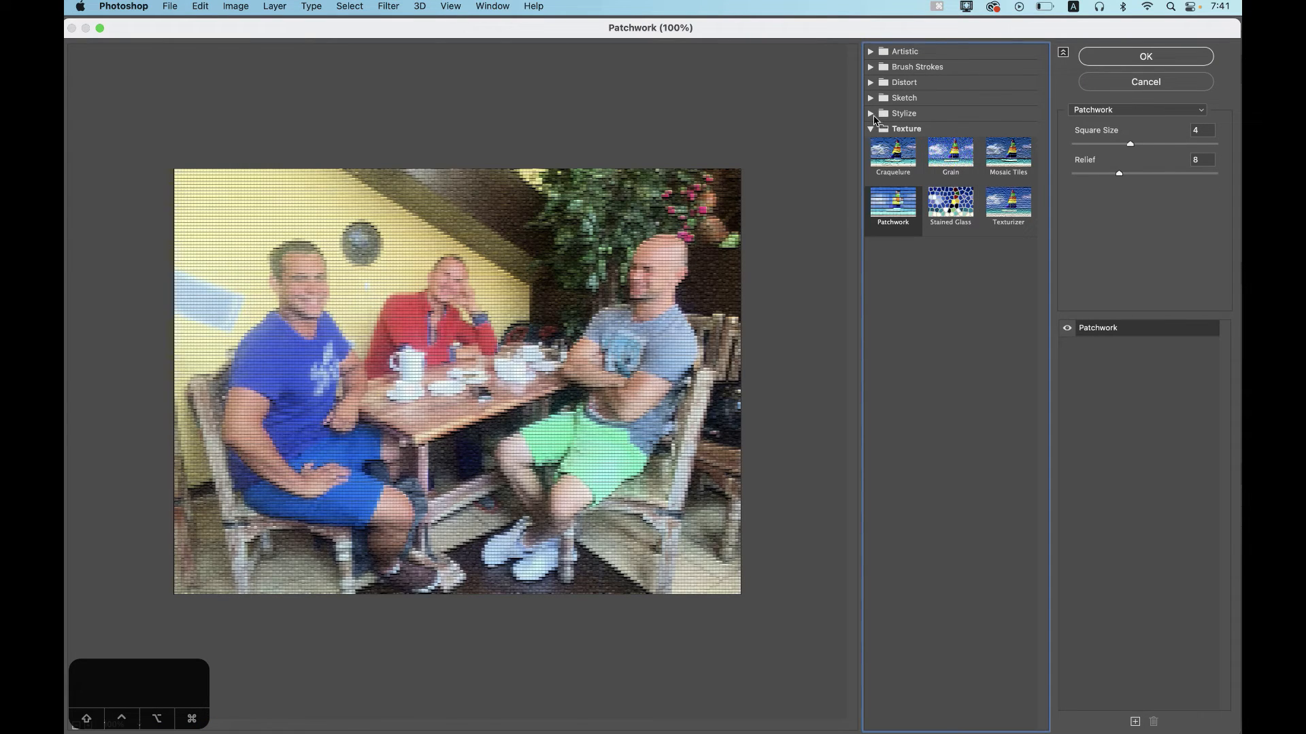
pyautogui.click(871, 113)
pyautogui.click(893, 135)
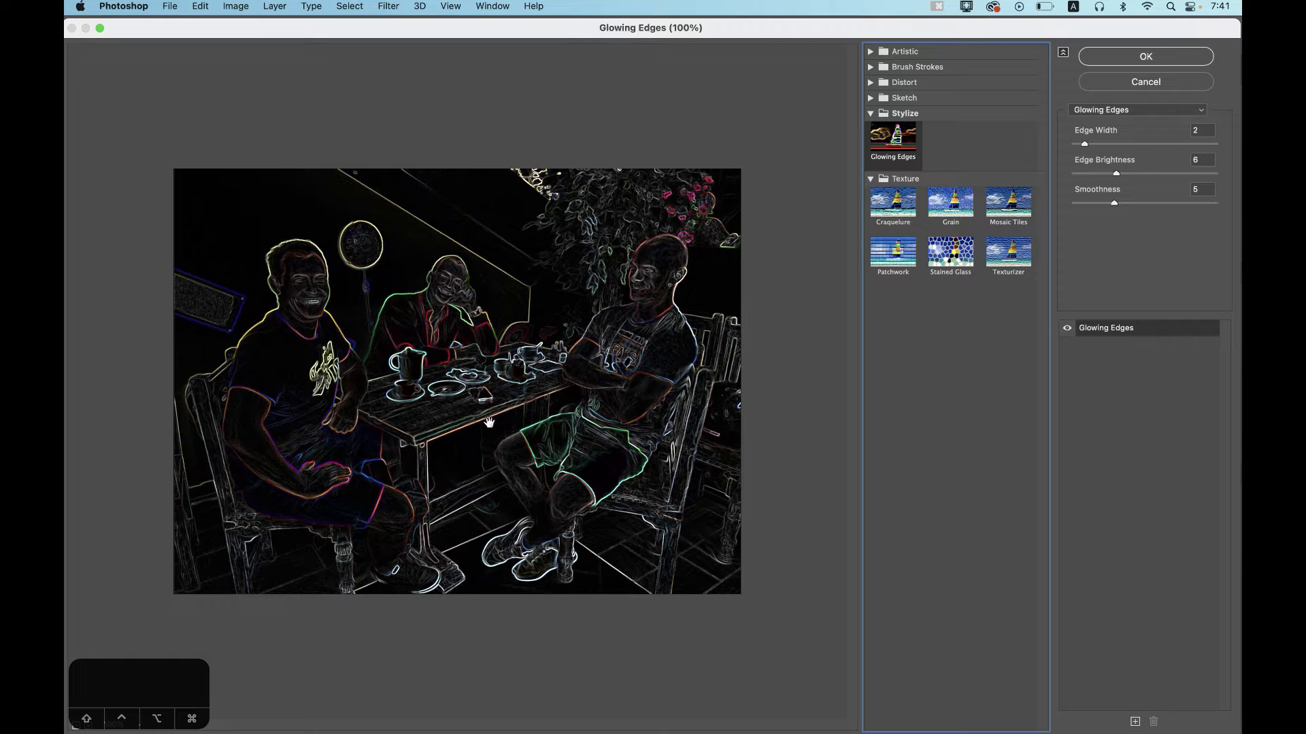
# - Preview several Sketch filters on the photo, including Halftone Pattern, Chrome, Graphic Pen, Reticulation and Water Paper
pyautogui.click(871, 98)
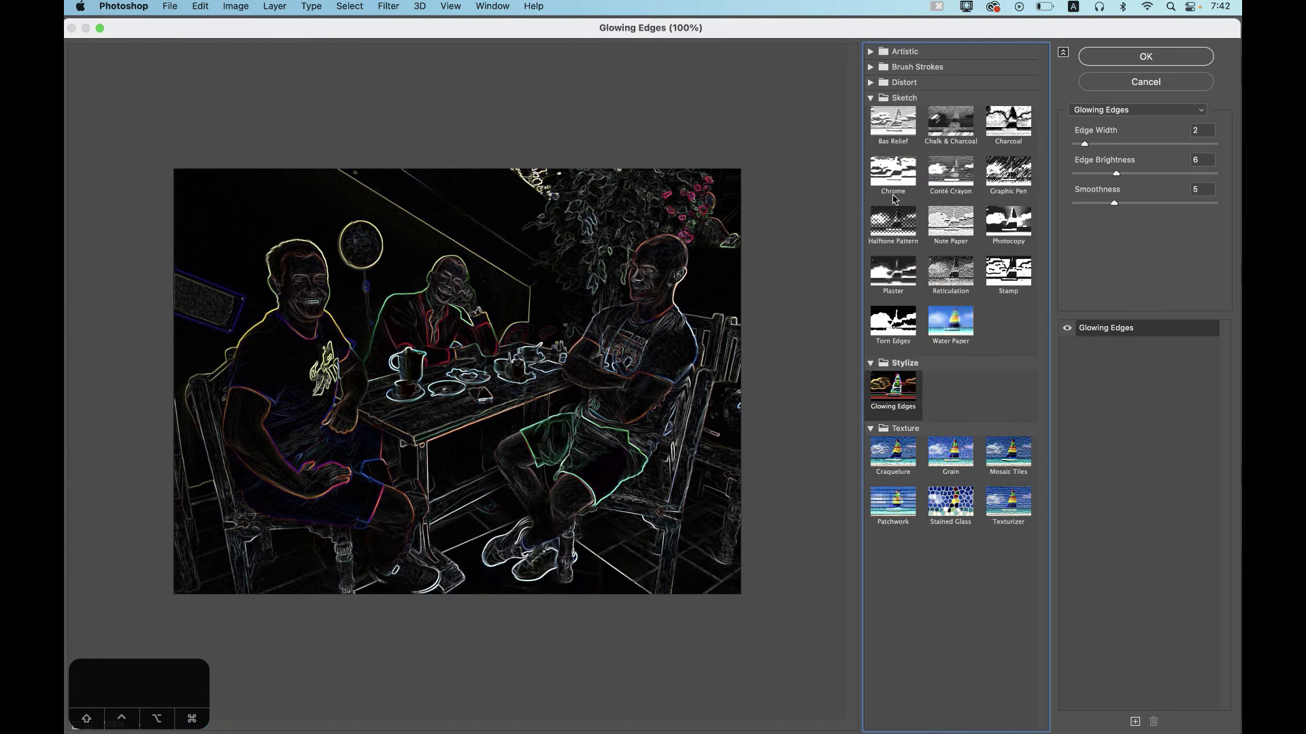
pyautogui.click(893, 227)
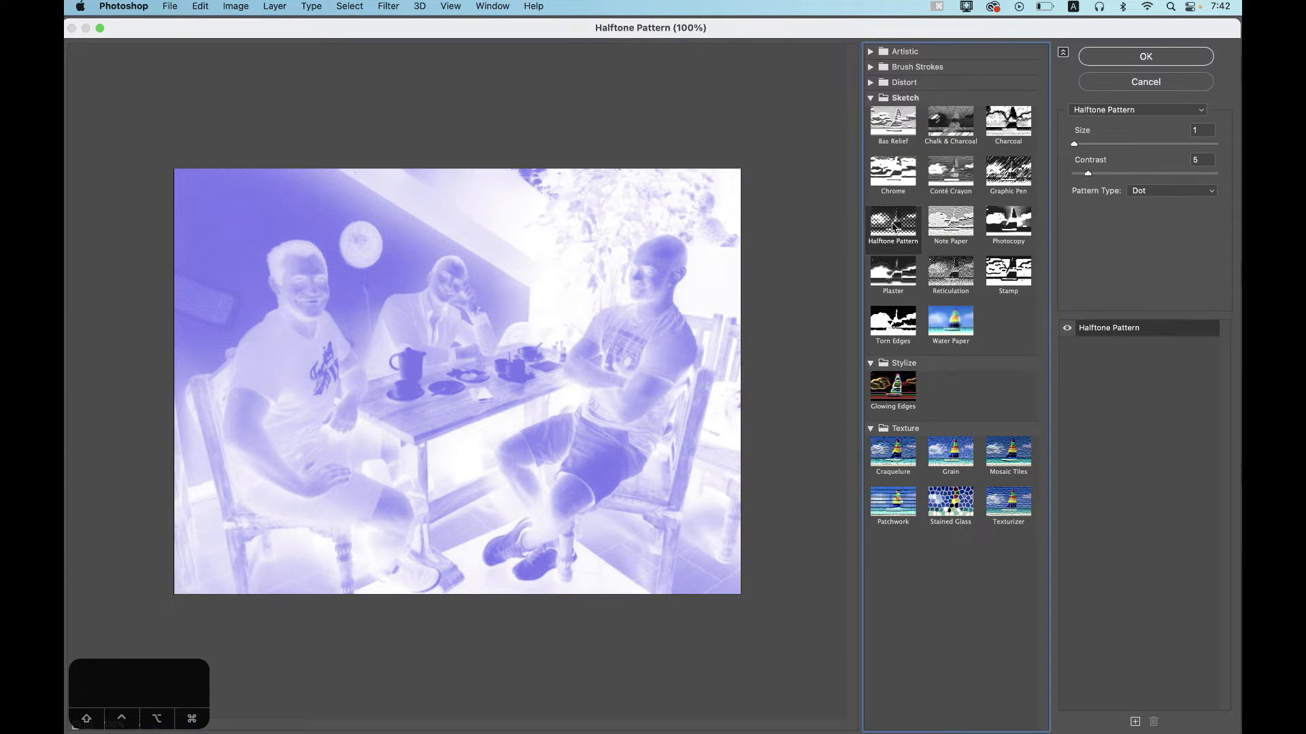
pyautogui.click(897, 174)
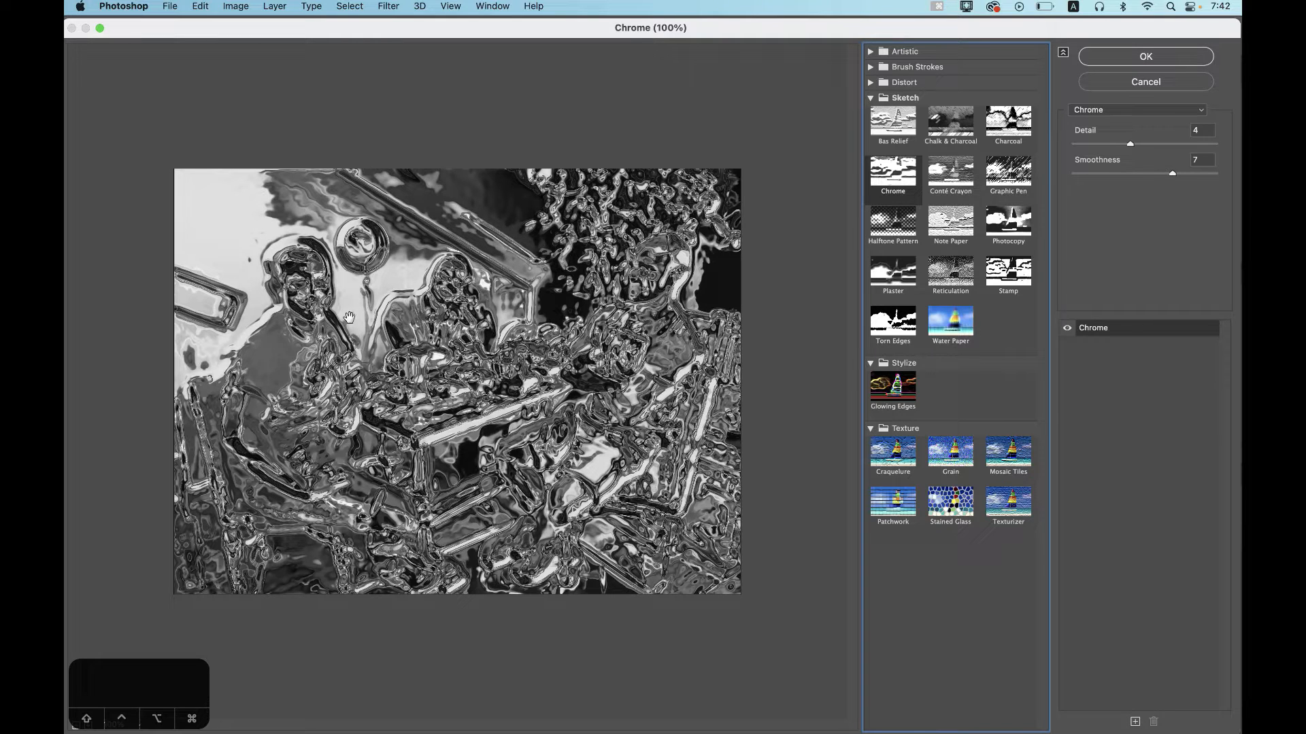
pyautogui.click(966, 175)
pyautogui.click(1008, 176)
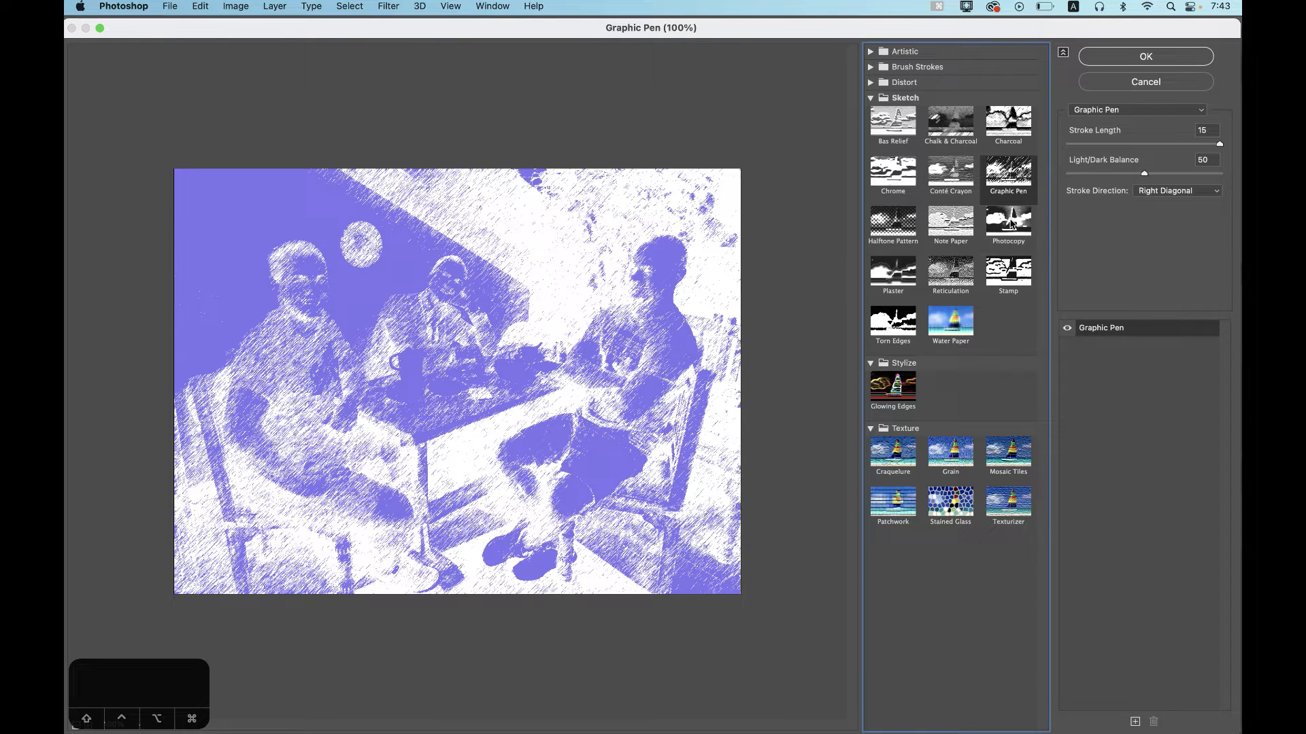
pyautogui.click(1008, 222)
pyautogui.click(954, 284)
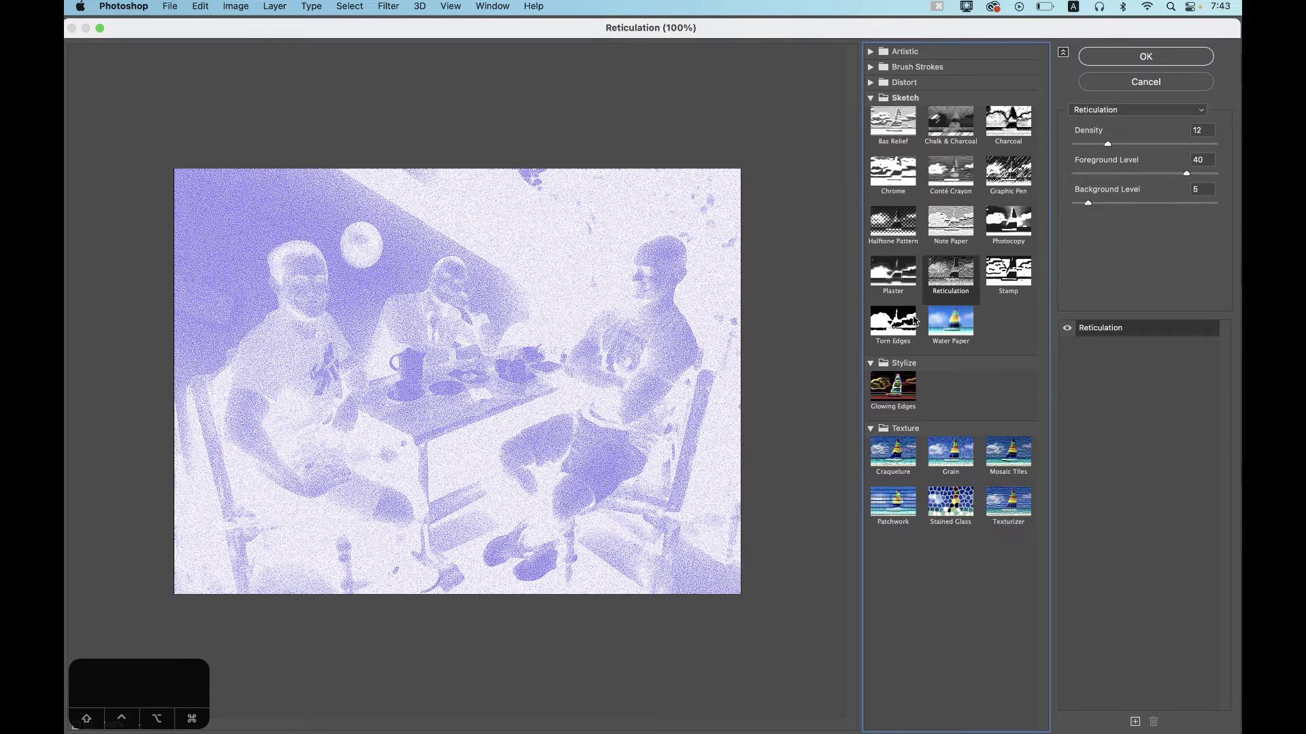
pyautogui.click(905, 325)
pyautogui.click(950, 333)
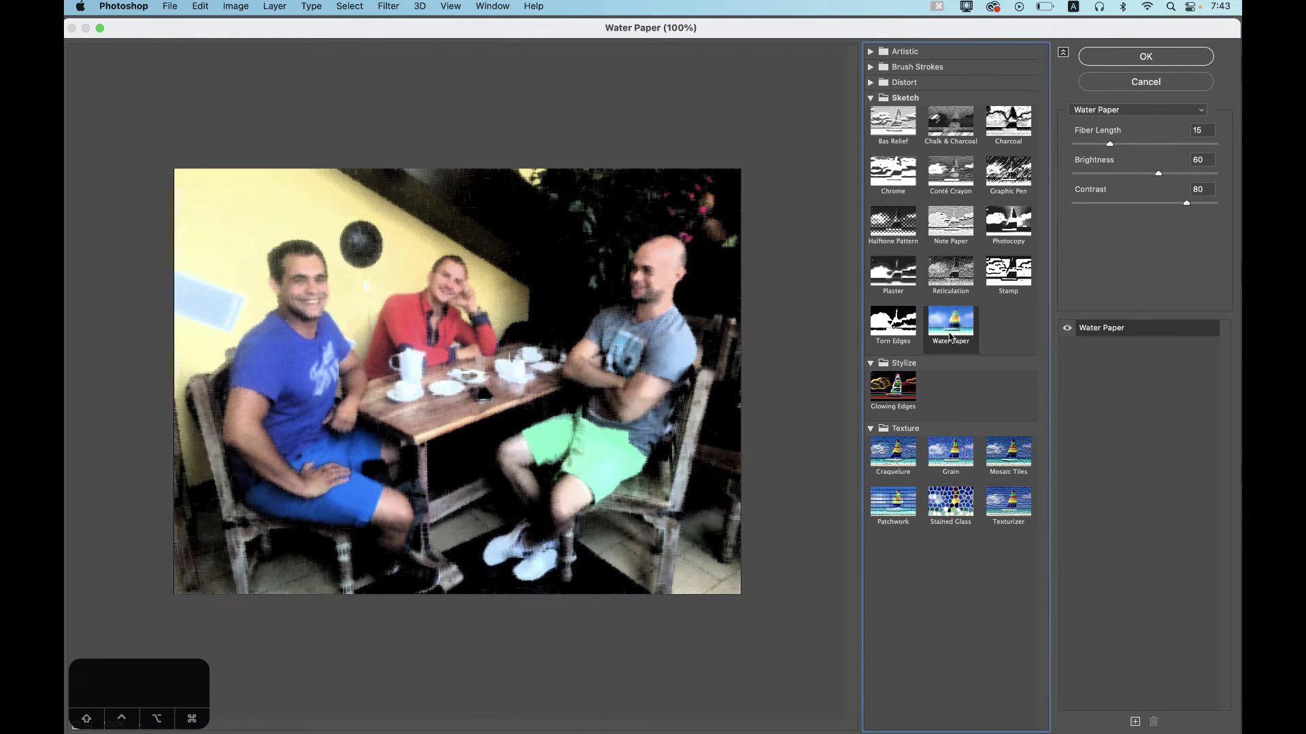
# - Preview the Glass distortion filter on the photo
pyautogui.click(890, 83)
pyautogui.click(946, 115)
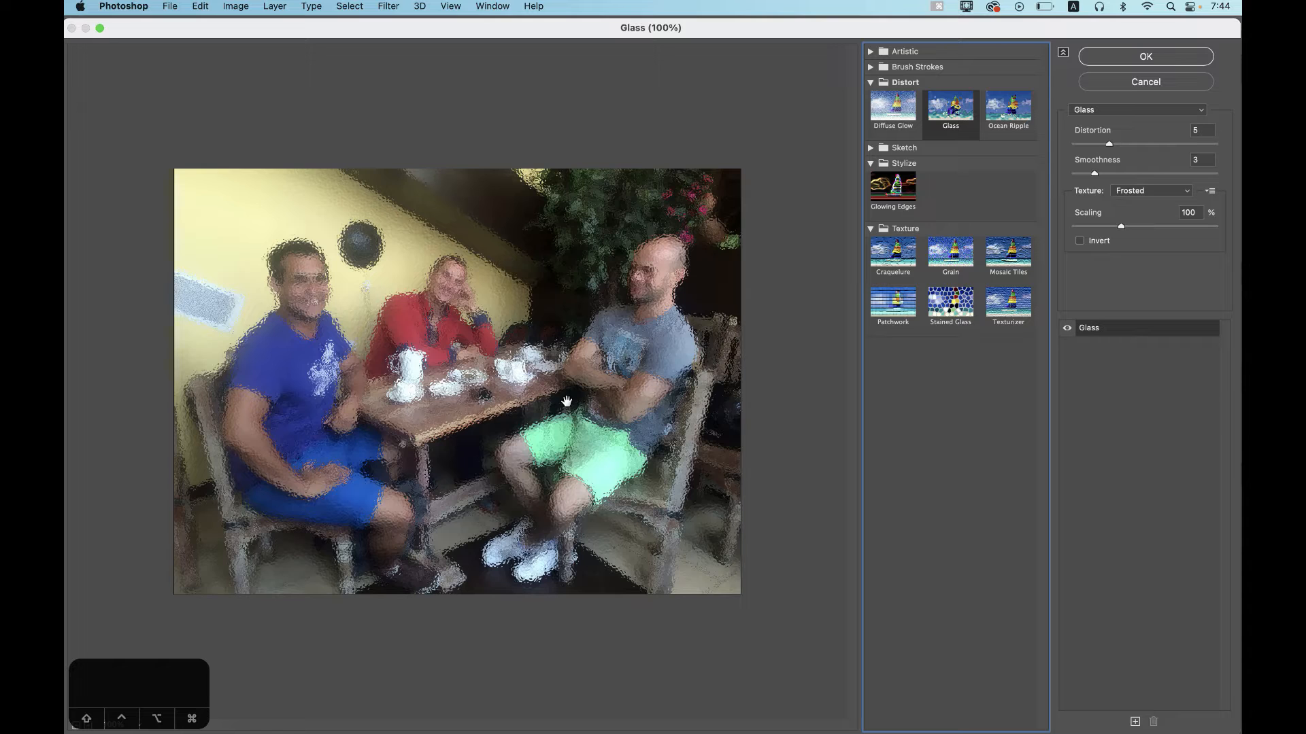
pyautogui.click(871, 82)
# - Preview several Brush Strokes filters on the photo, including Accented Edges, Dark Strokes, Ink Outlines, Sumi-e and Sprayed Strokes
pyautogui.click(879, 68)
pyautogui.click(893, 95)
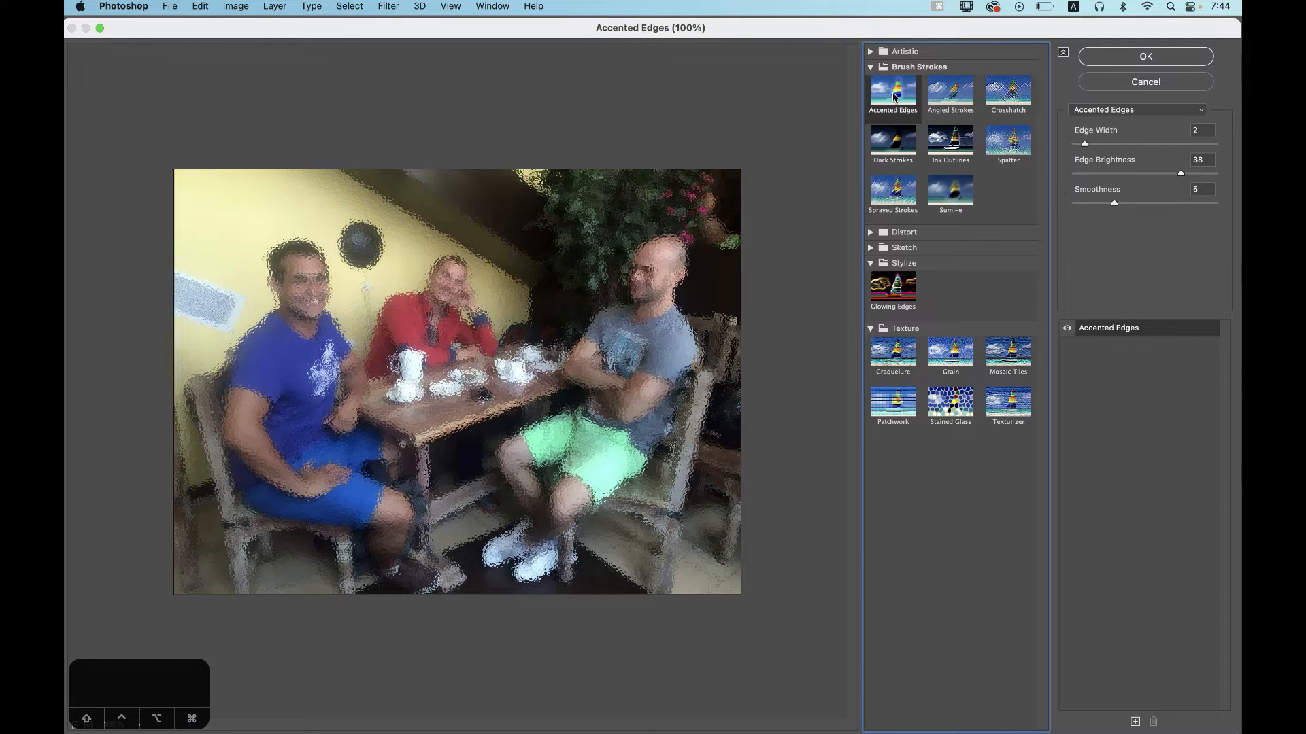
pyautogui.click(947, 109)
pyautogui.click(893, 140)
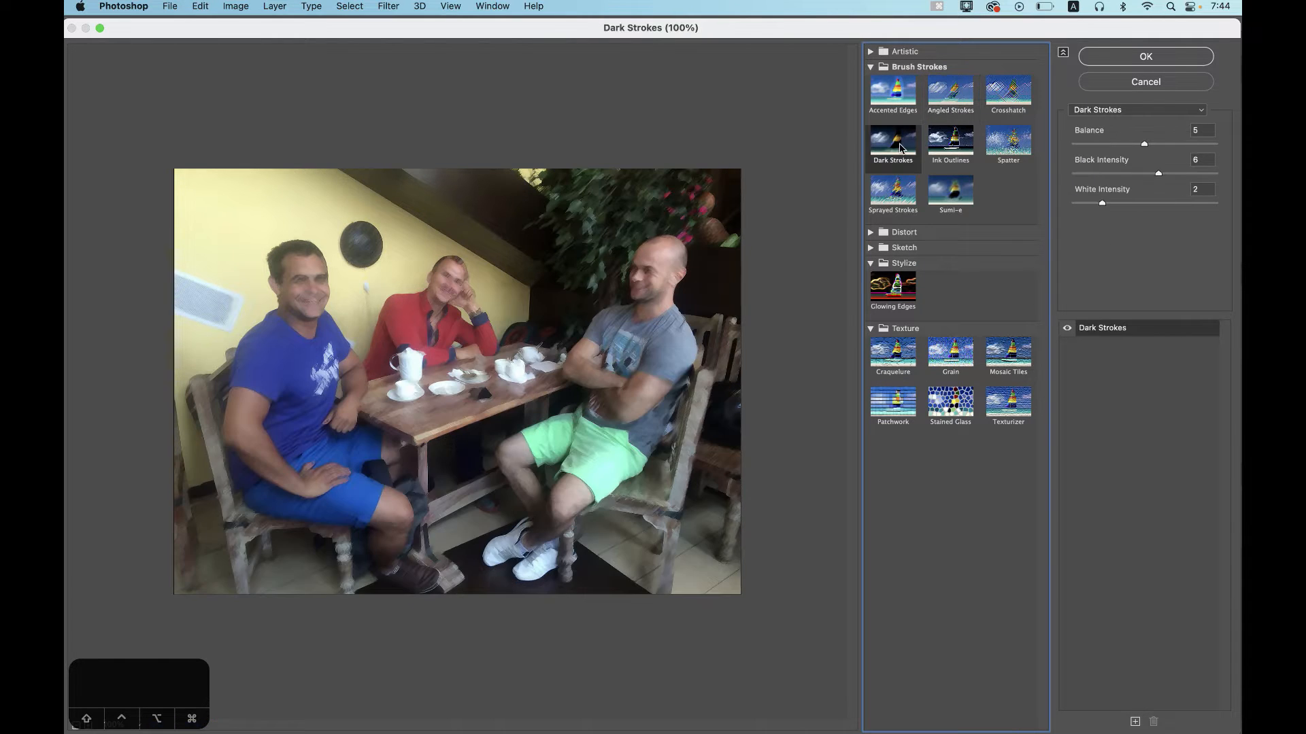
pyautogui.click(952, 142)
pyautogui.click(952, 187)
pyautogui.click(893, 191)
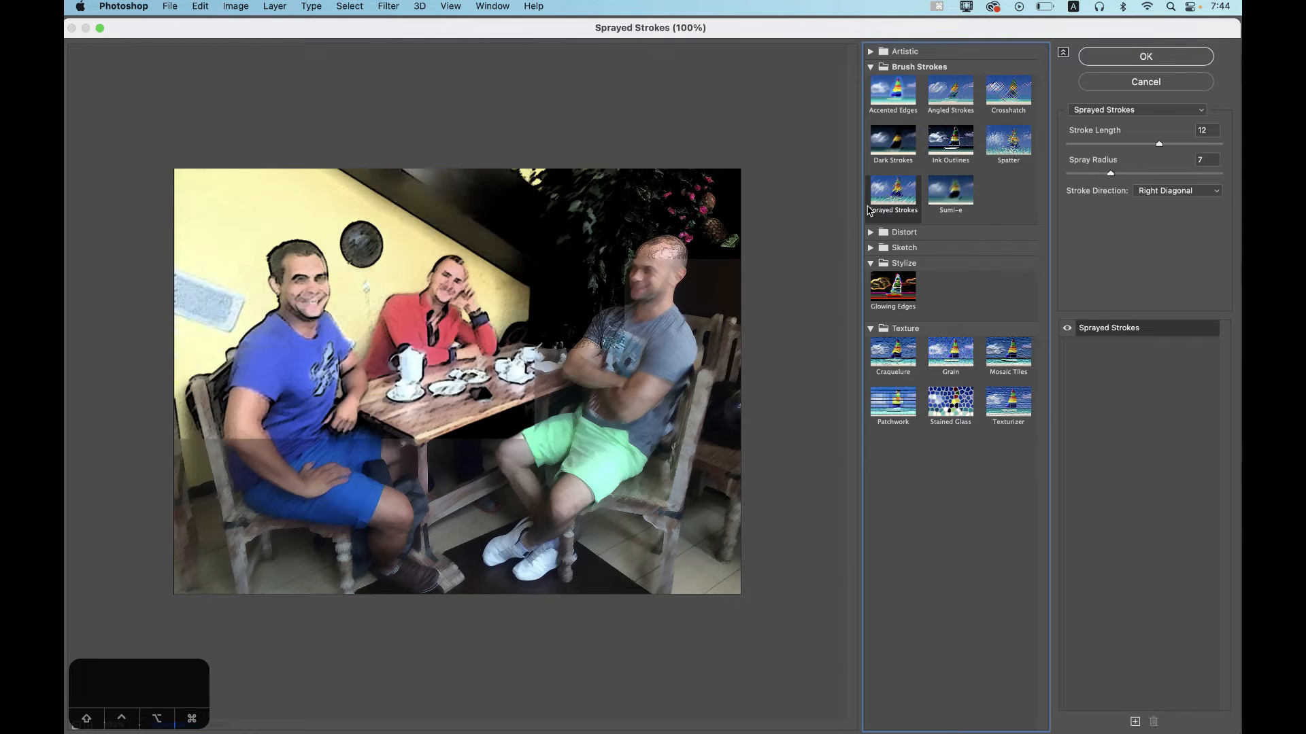
pyautogui.click(880, 68)
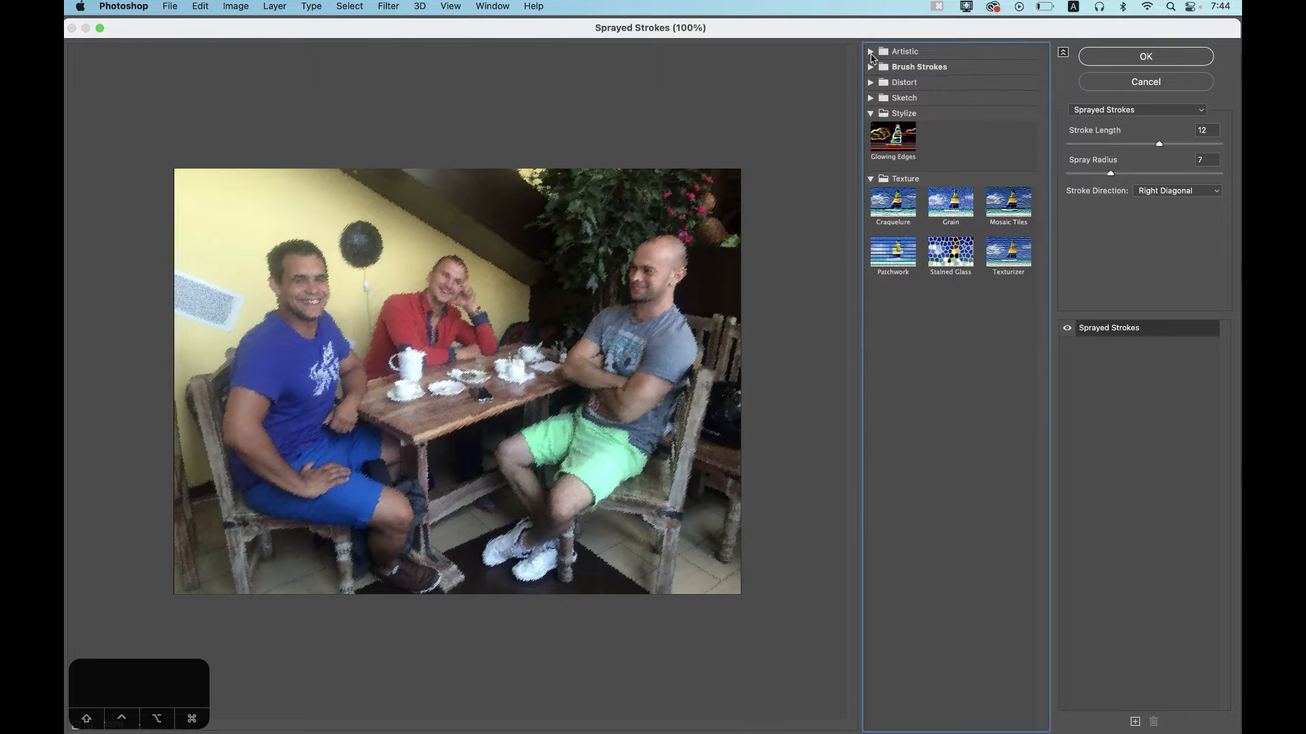
# - Apply the Artistic Poster Edges filter with Edge Thickness 2, Edge Intensity 2 and Posterization 1, and compare the result with the original photo
pyautogui.click(873, 54)
pyautogui.click(889, 129)
pyautogui.click(893, 178)
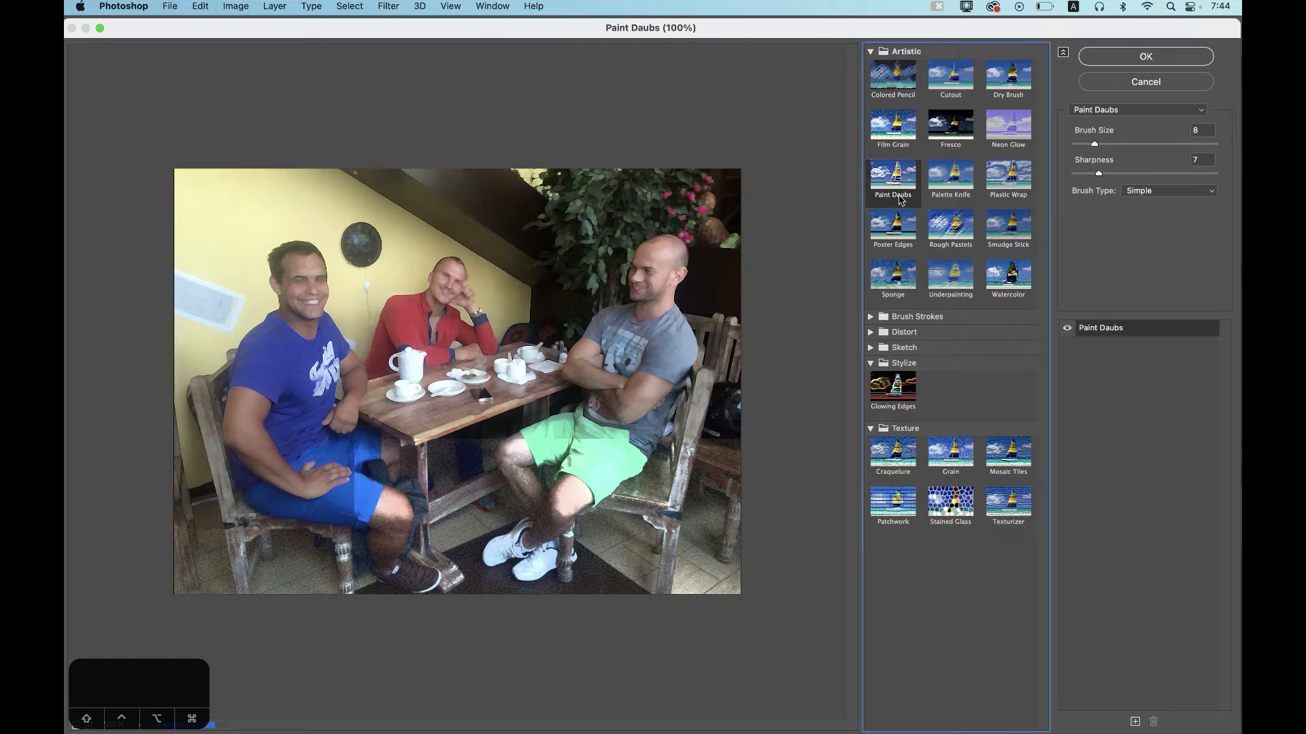
pyautogui.click(900, 233)
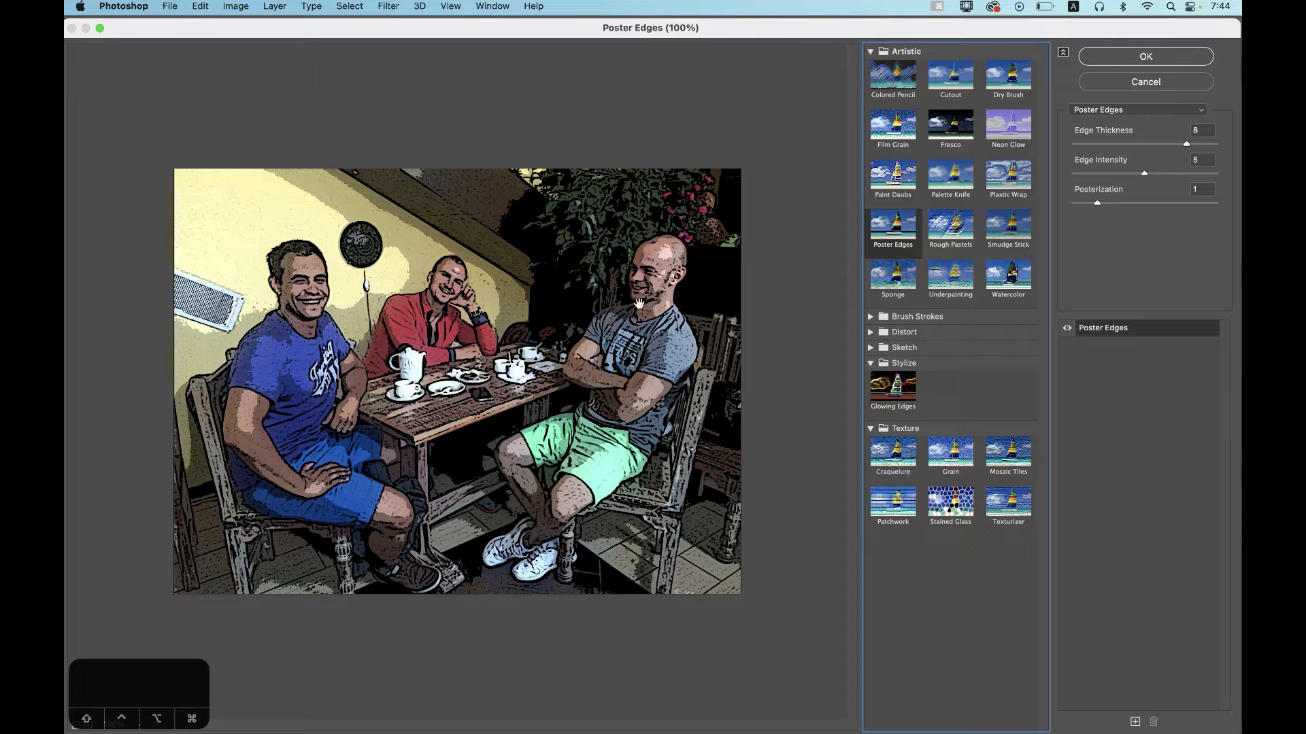
pyautogui.press('Tab')
pyautogui.moveTo(1169, 147); pyautogui.dragTo(1105, 213)
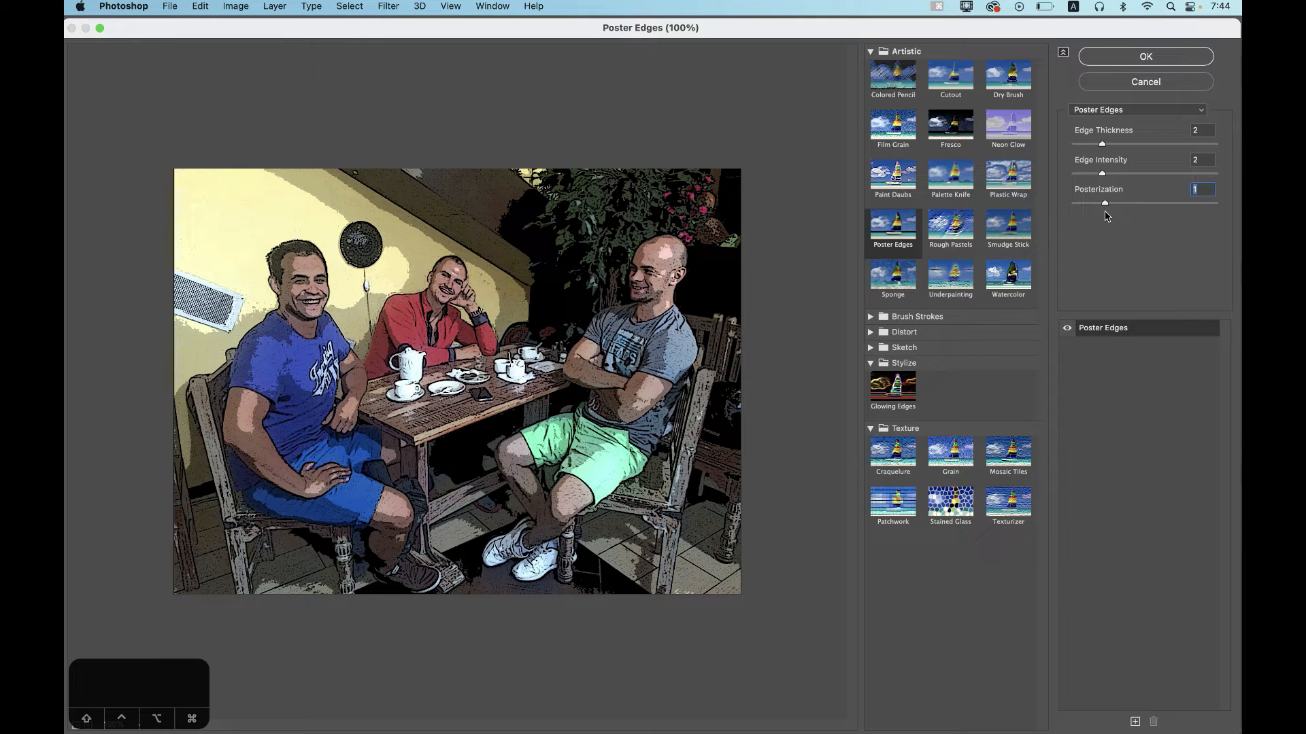
pyautogui.click(1143, 59)
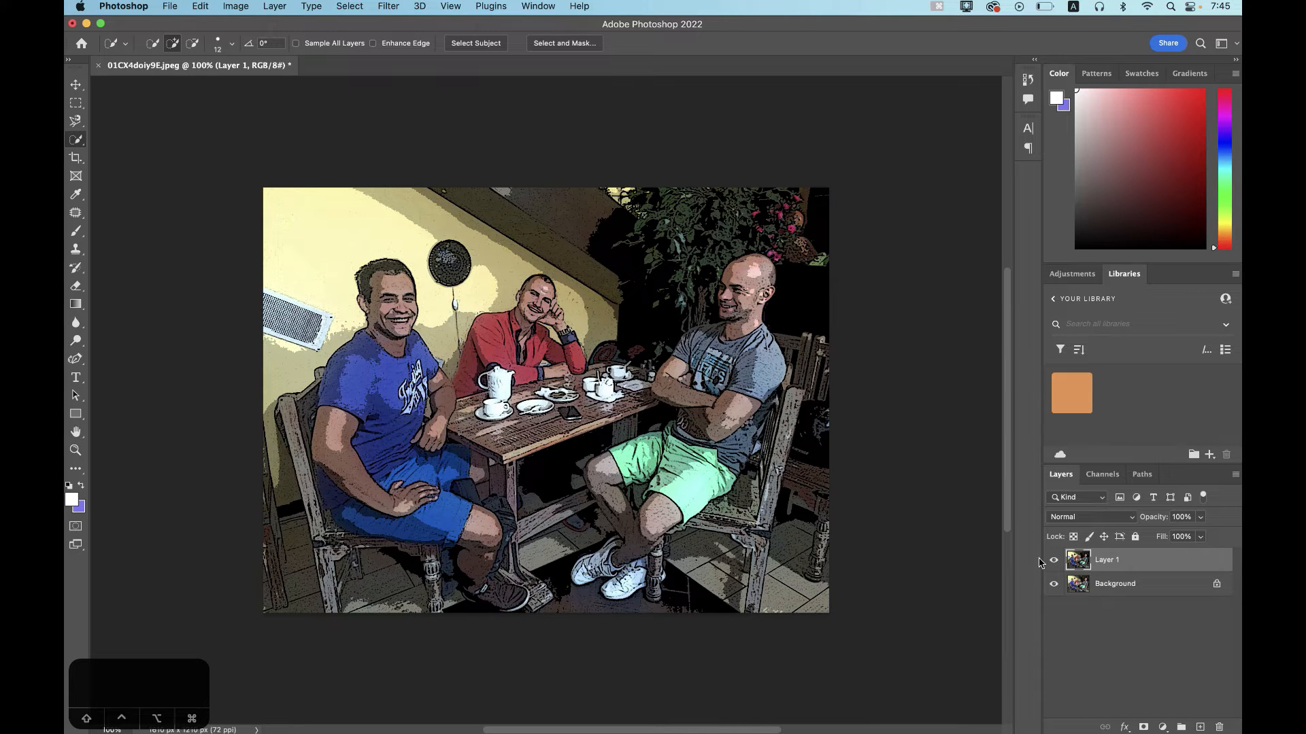
pyautogui.click(1053, 562)
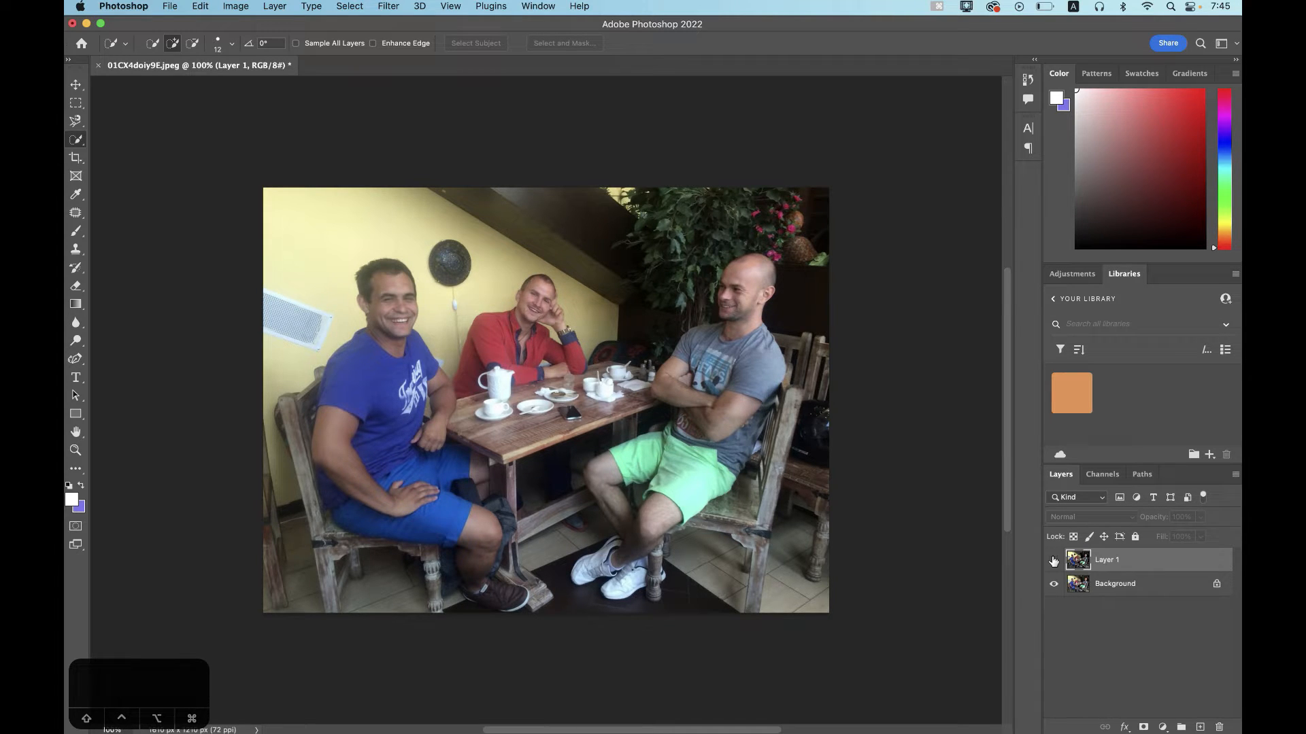
pyautogui.click(1054, 561)
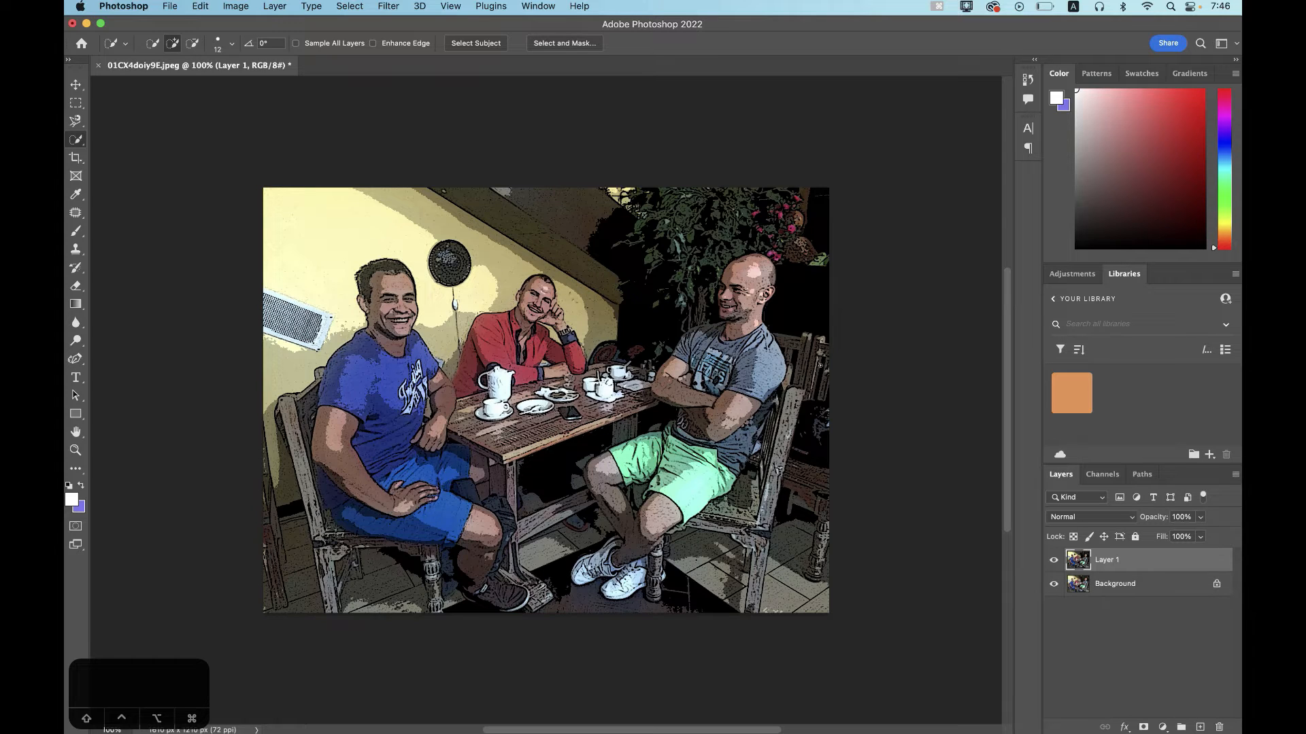
# - Add a Stroke layer style to Layer 1 and fill it with the Grass—Safari pattern
pyautogui.click(1126, 728)
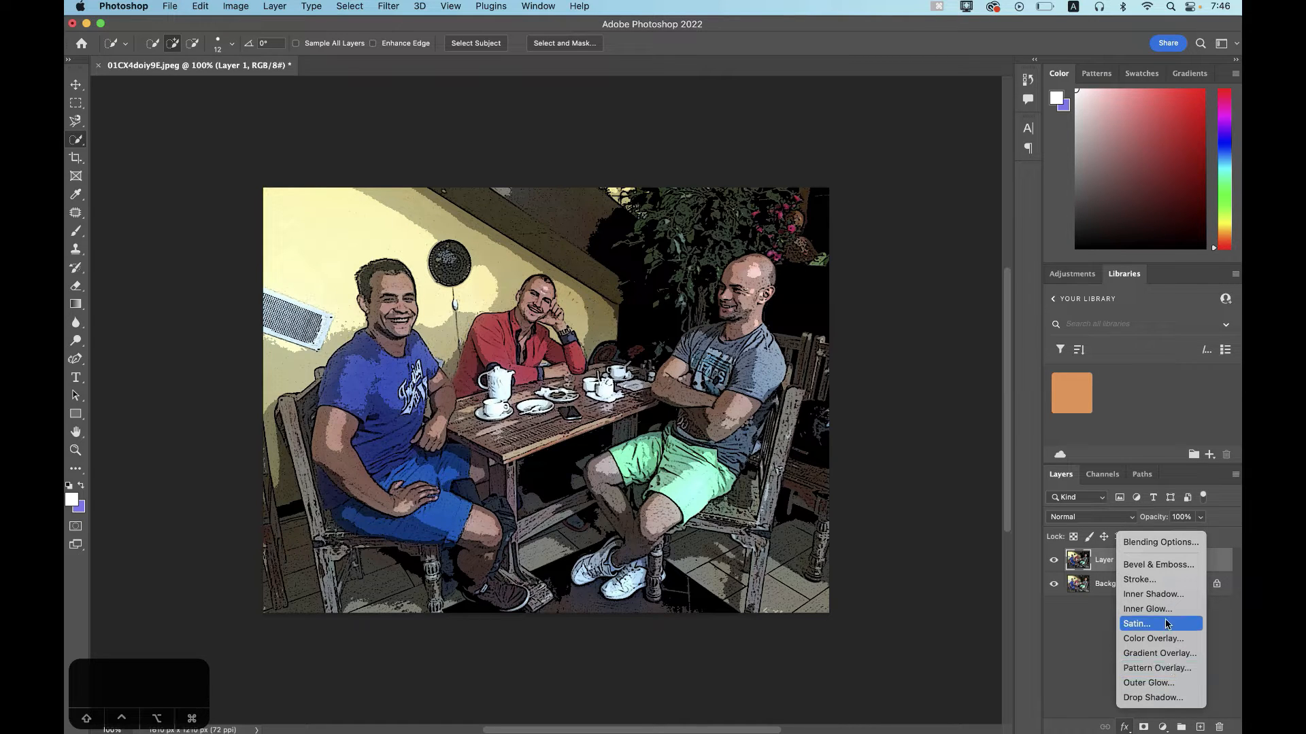
pyautogui.click(1166, 589)
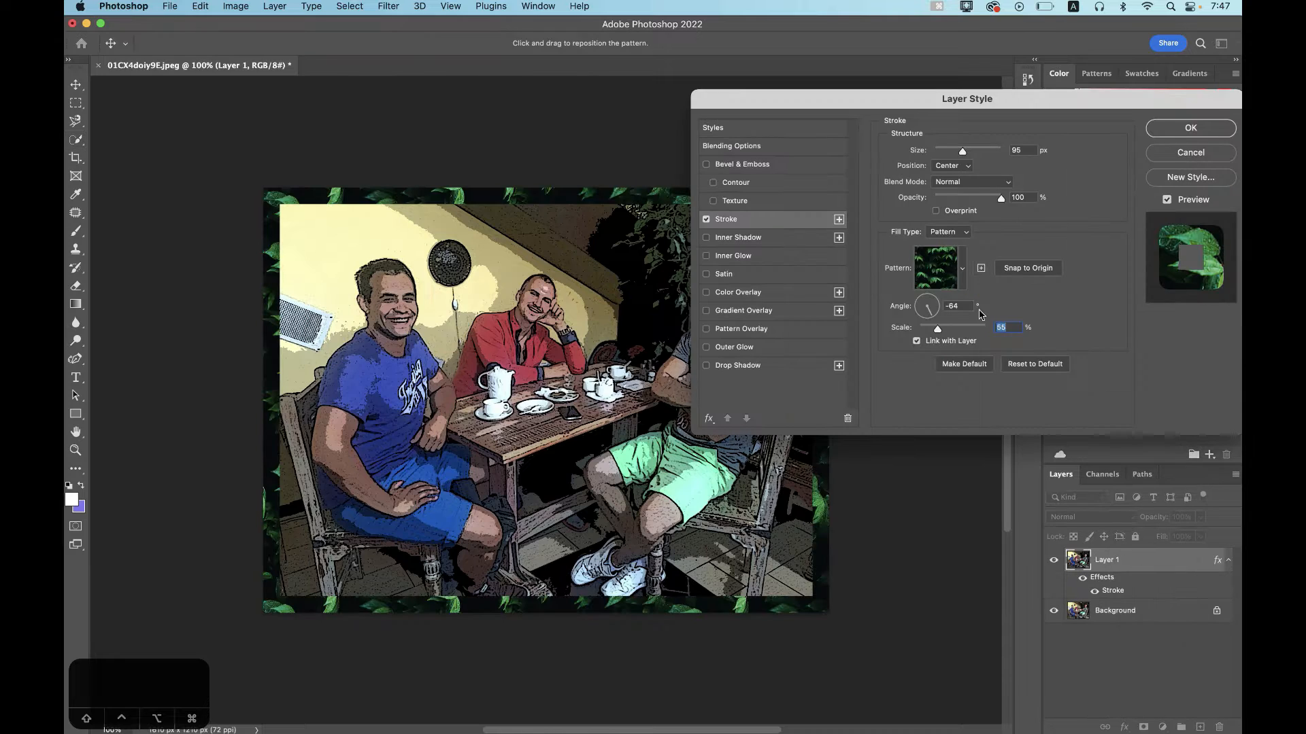
pyautogui.click(962, 269)
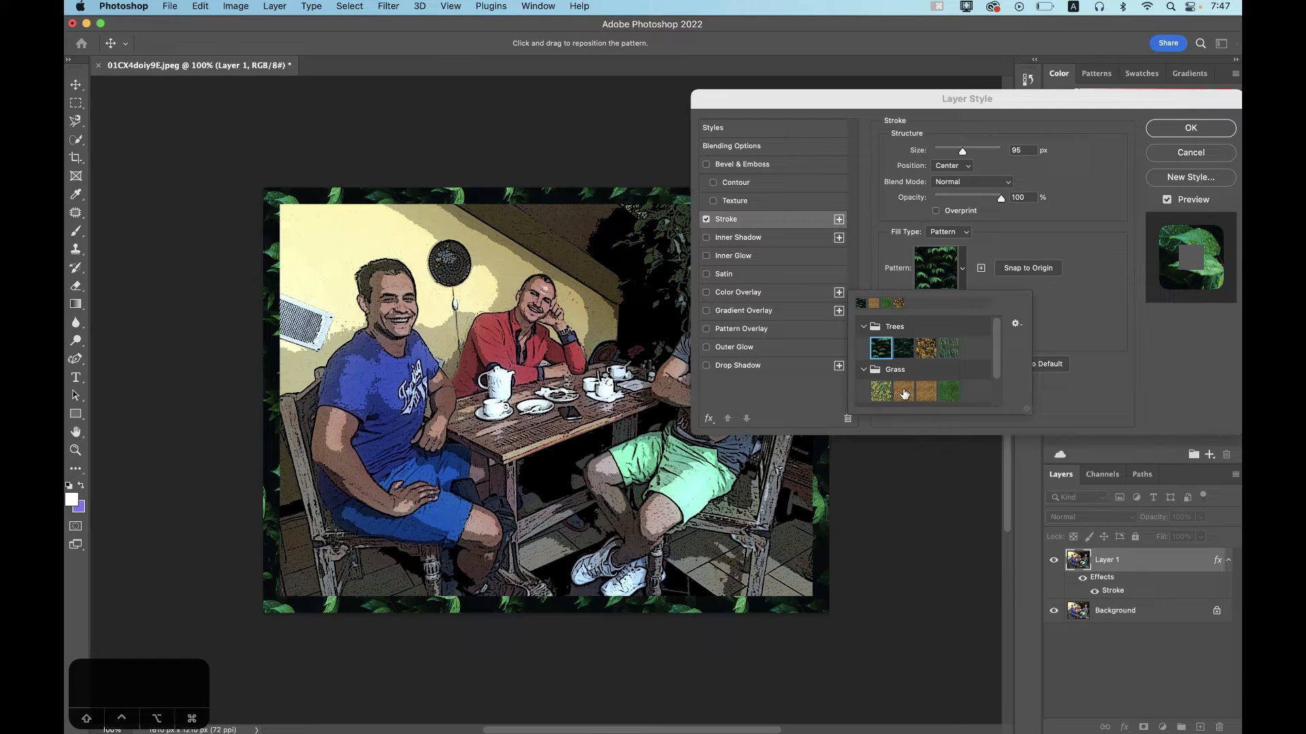
pyautogui.scroll(-1, 904, 393)
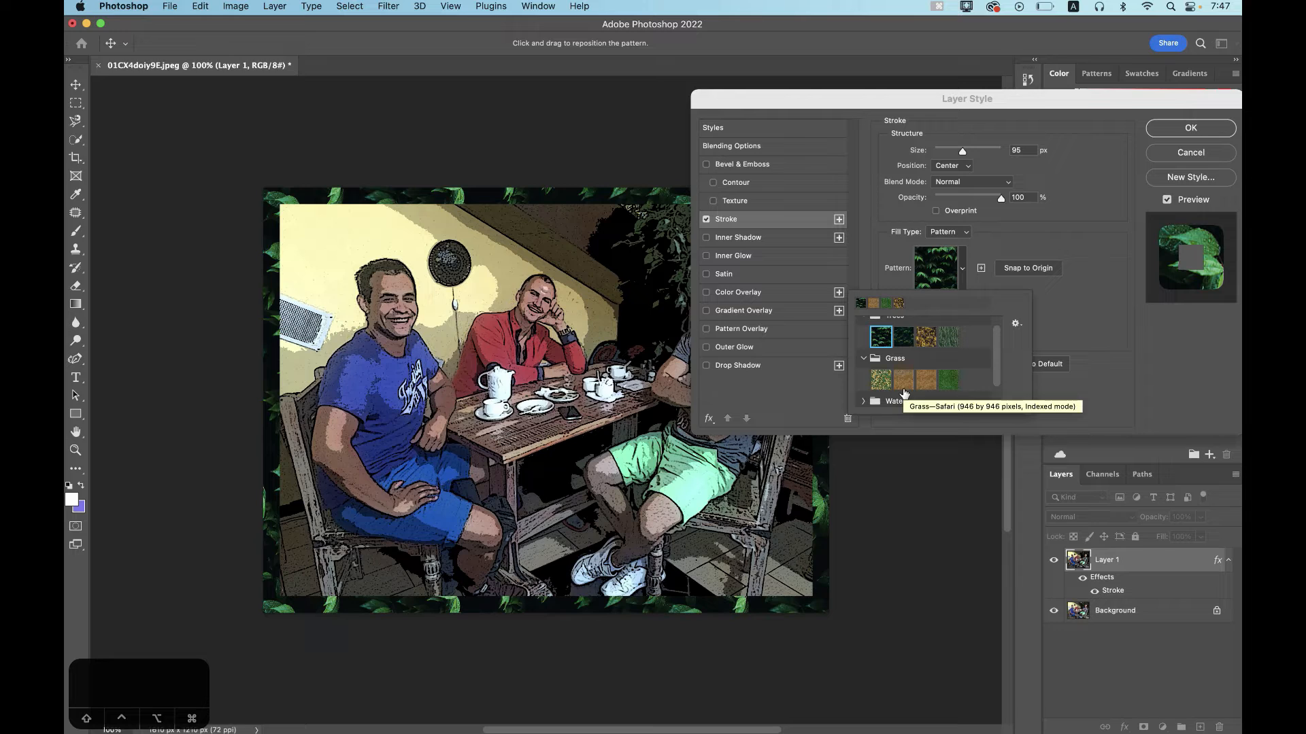
pyautogui.scroll(-1, 913, 381)
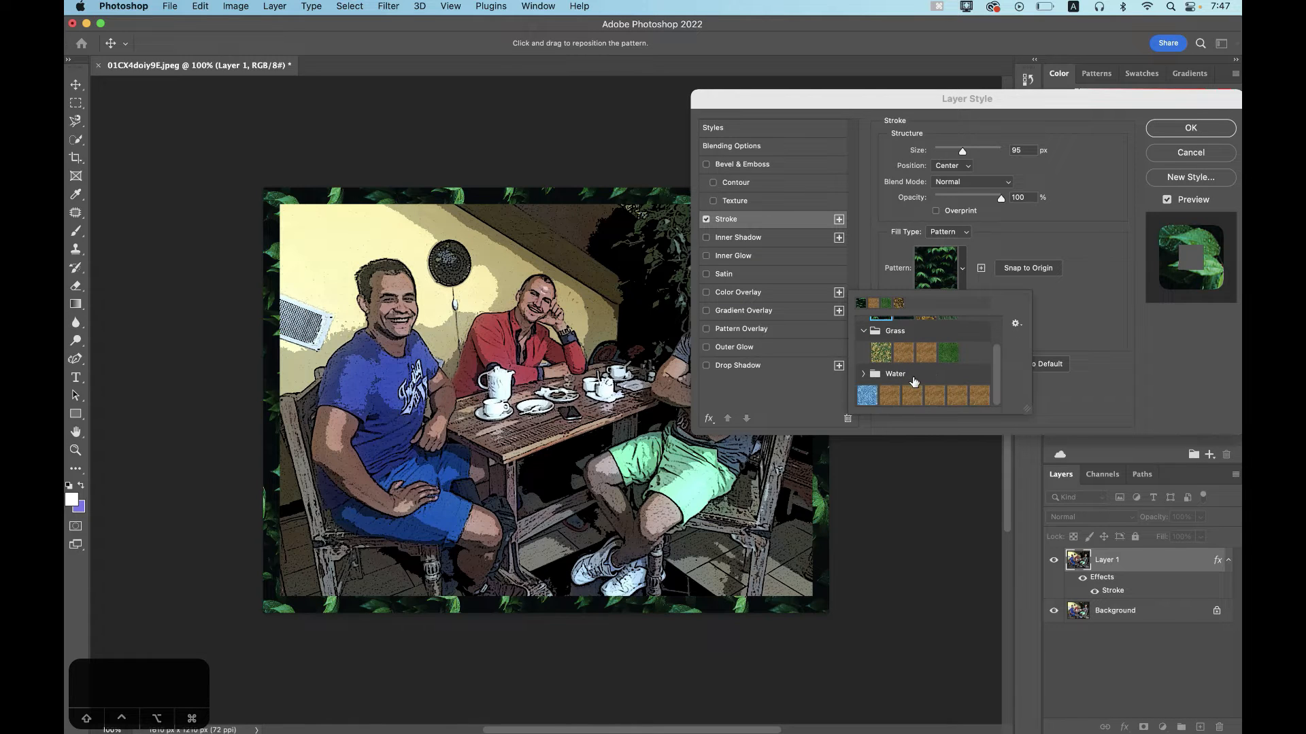
pyautogui.scroll(2, 909, 362)
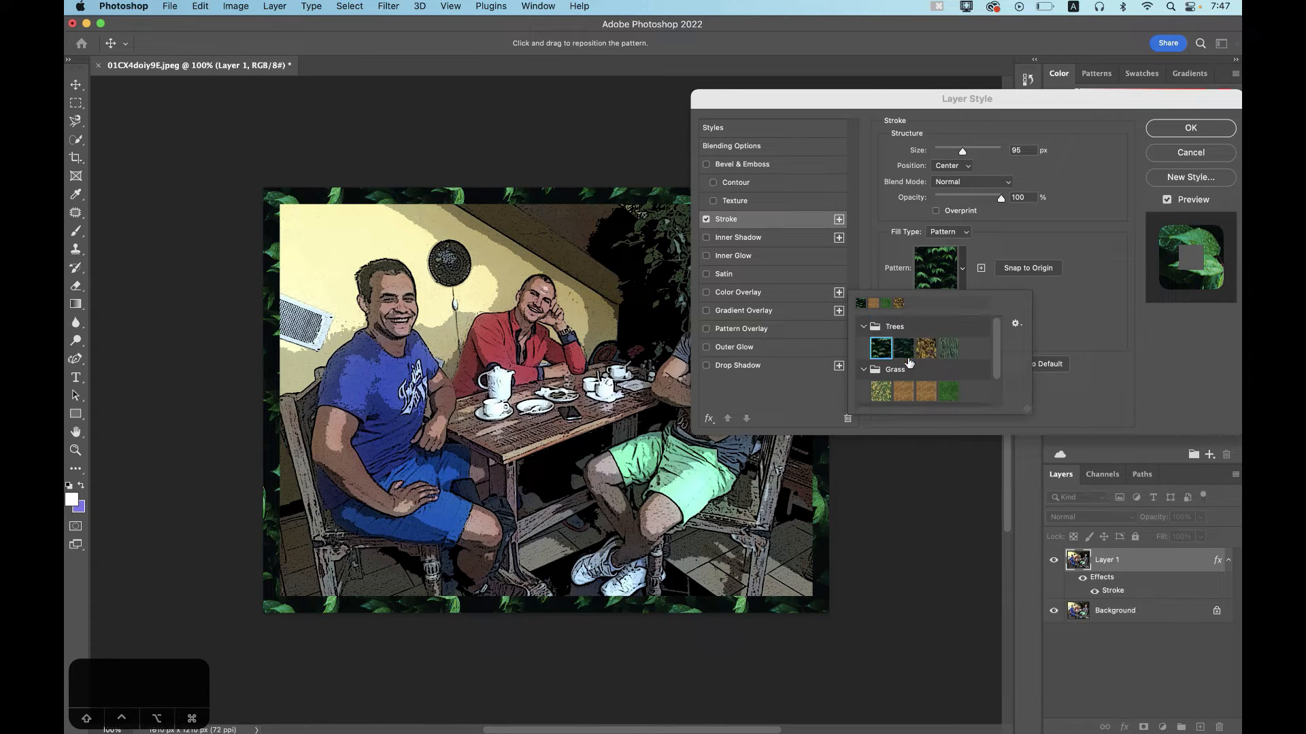
pyautogui.click(926, 349)
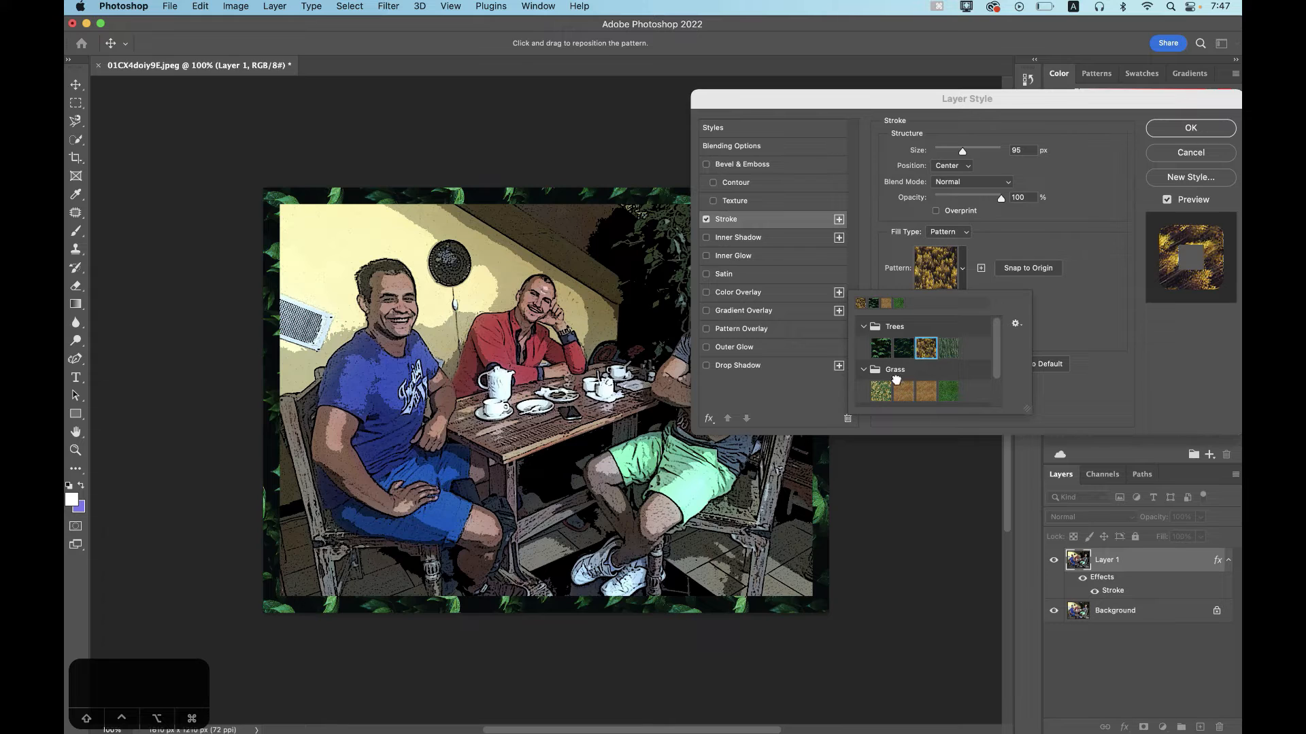
pyautogui.click(901, 394)
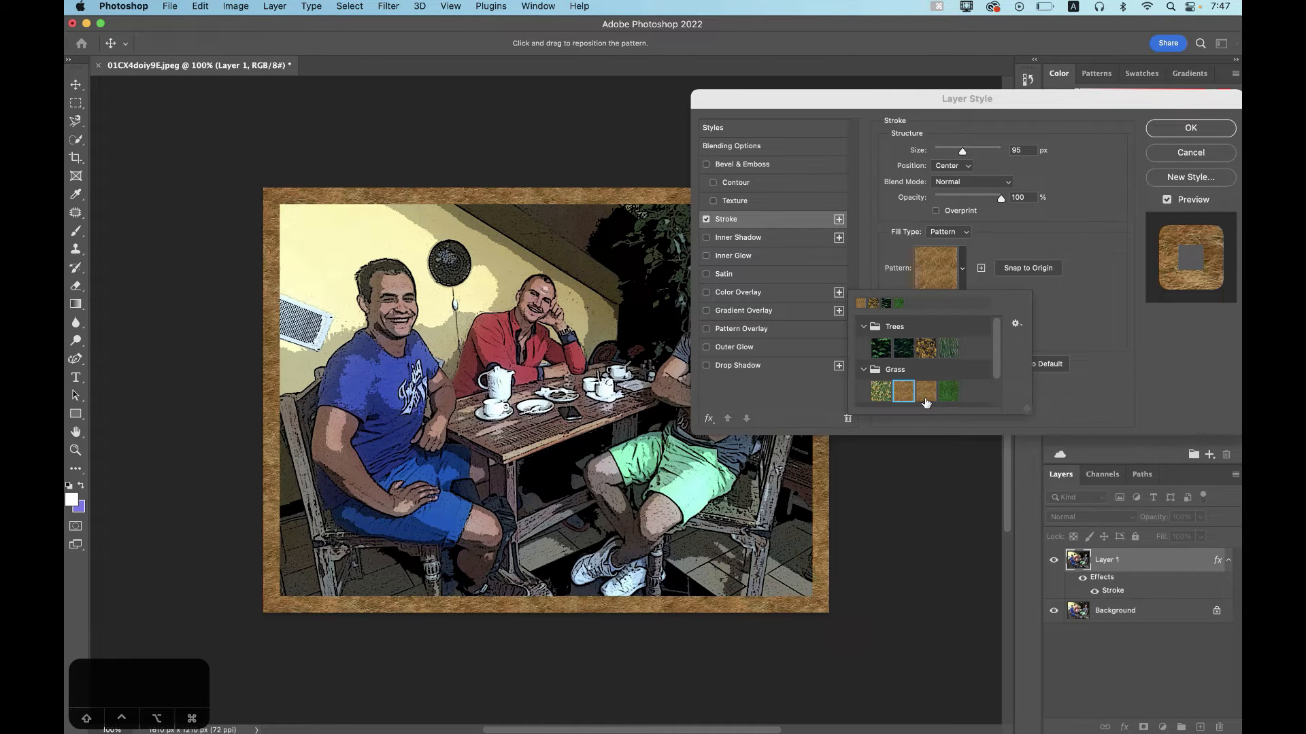
pyautogui.click(1043, 279)
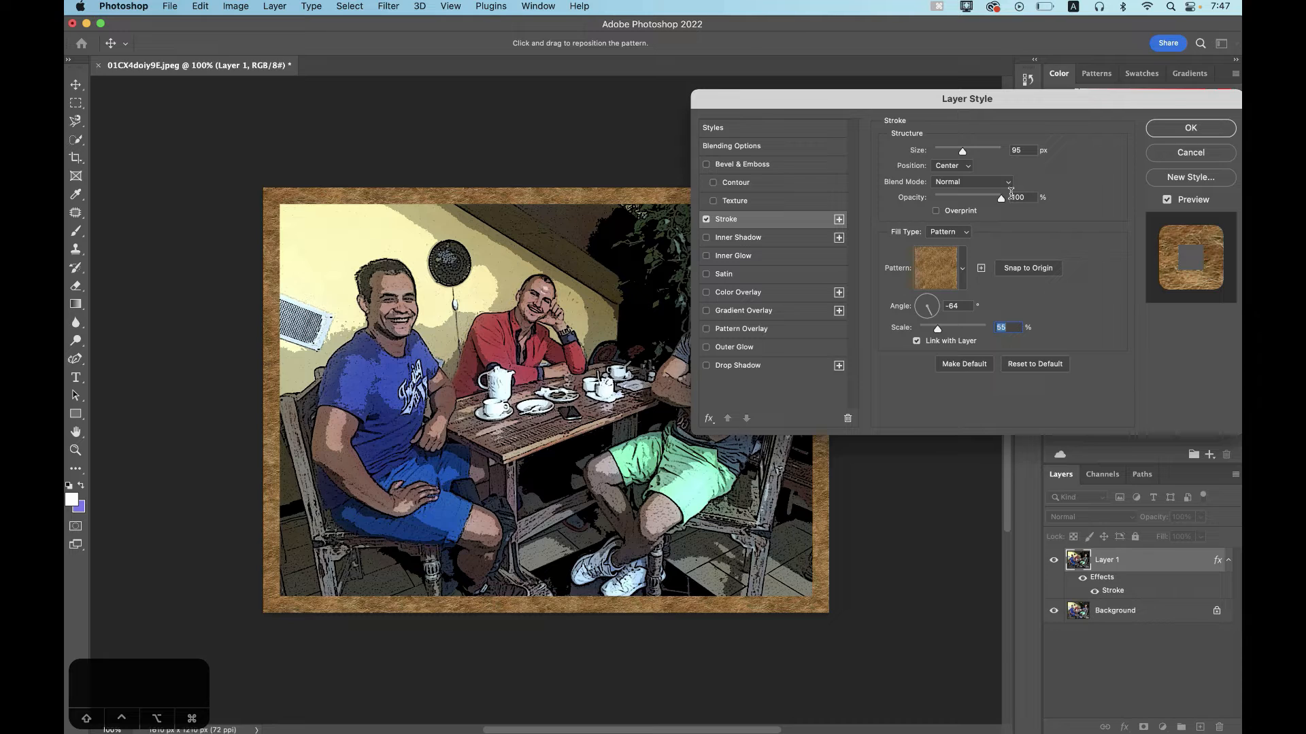
# - Set the stroke's size to 81 px, its pattern scale to 55% and its pattern angle to -24°
pyautogui.moveTo(937, 329); pyautogui.dragTo(945, 330)
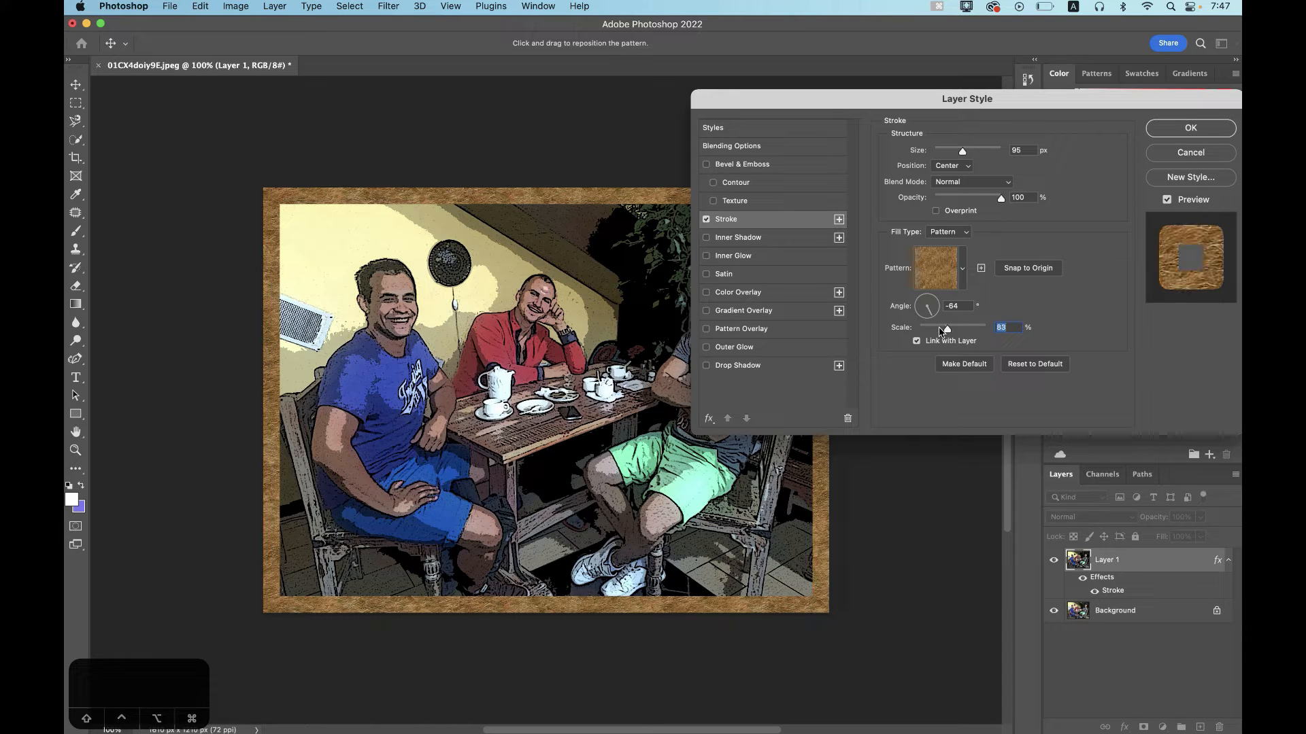
pyautogui.moveTo(940, 331); pyautogui.dragTo(937, 329)
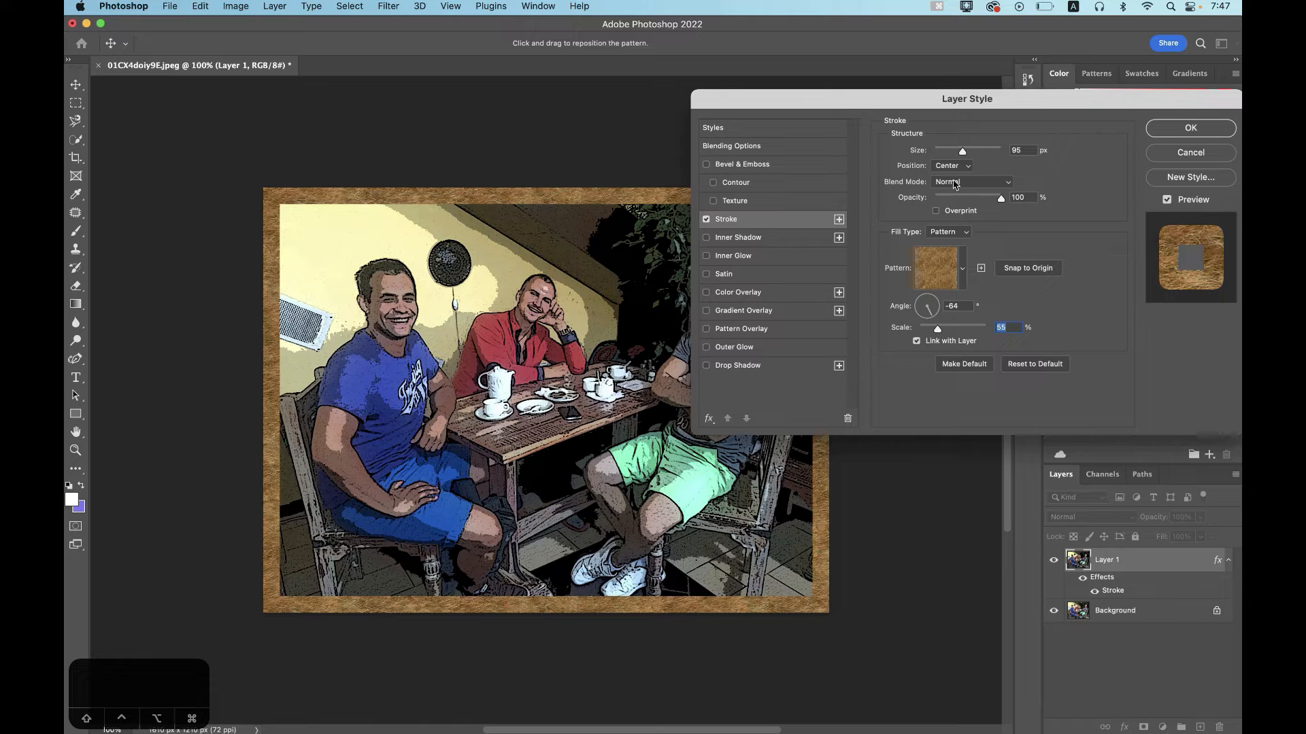
pyautogui.moveTo(973, 199); pyautogui.dragTo(1043, 194)
pyautogui.moveTo(963, 151); pyautogui.dragTo(959, 152)
pyautogui.click(927, 315)
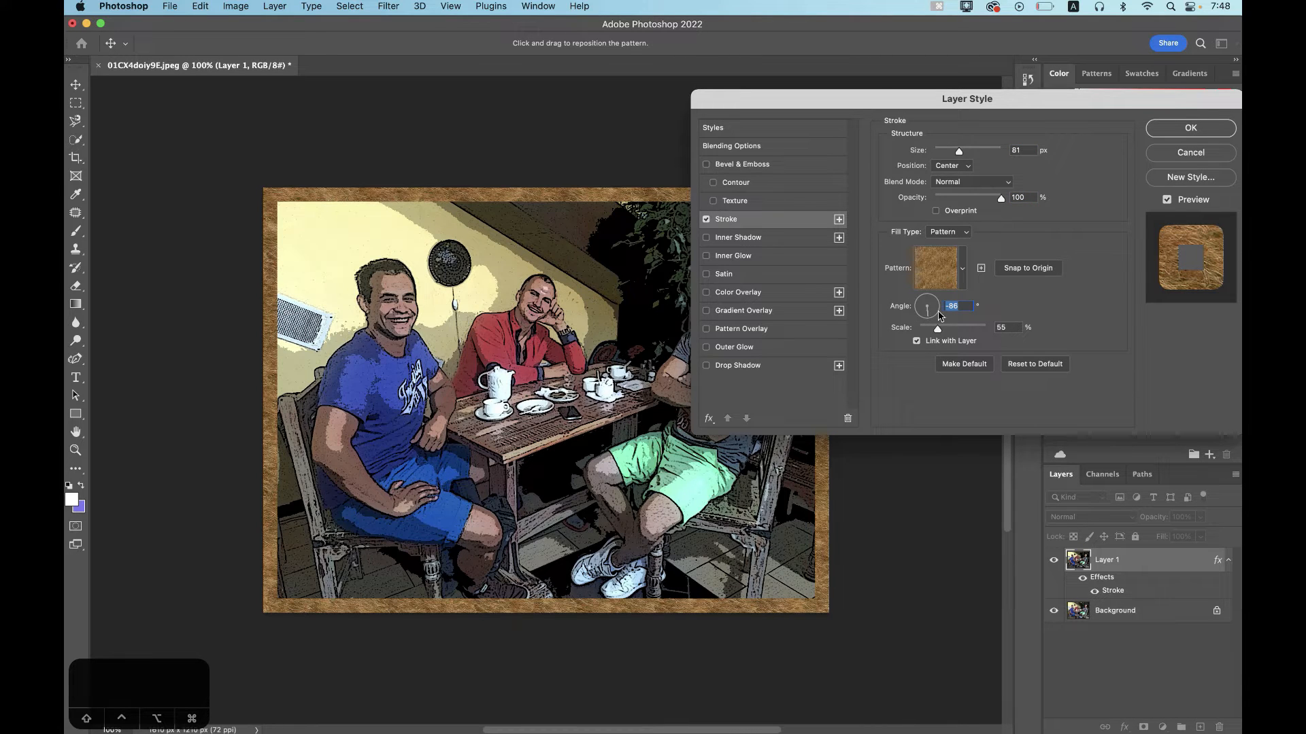
pyautogui.moveTo(928, 314); pyautogui.dragTo(937, 314)
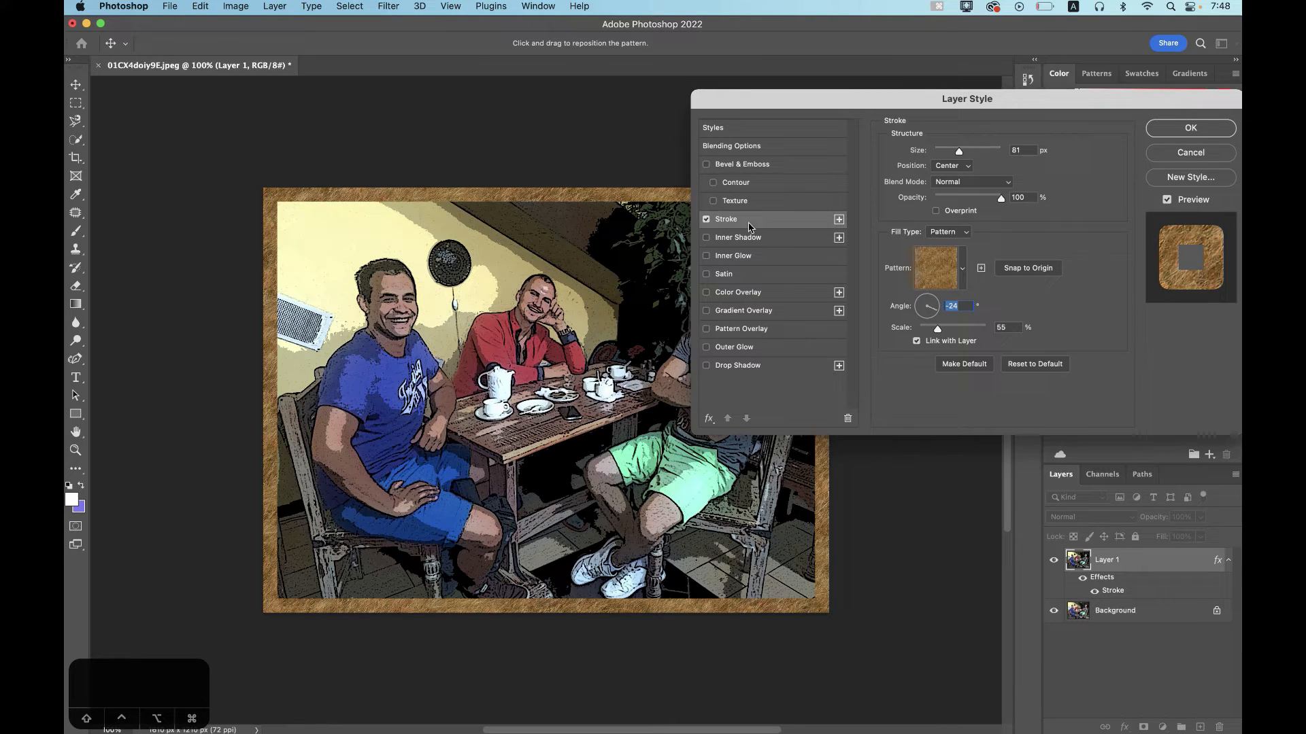
# - Add Bevel & Emboss to Layer 1, apply the layer style and inspect the frame up close
pyautogui.click(706, 164)
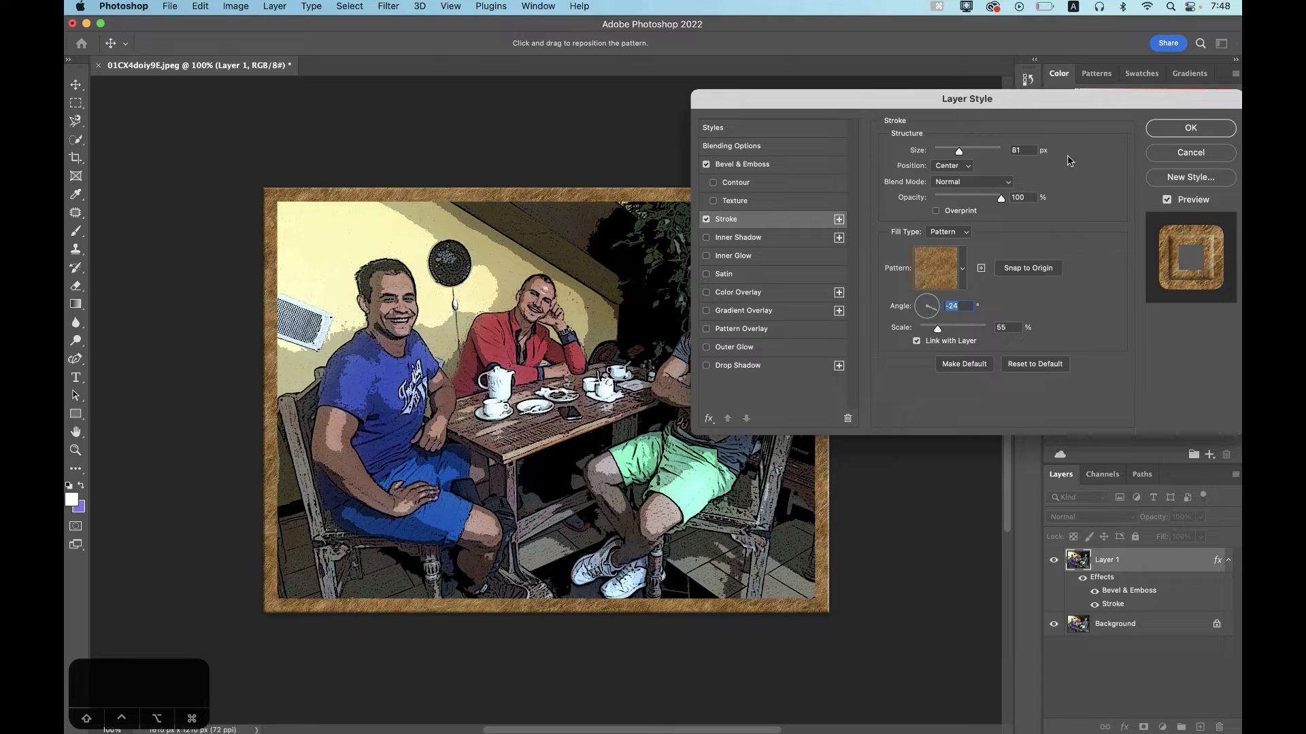
pyautogui.click(1190, 128)
pyautogui.press('super+0')
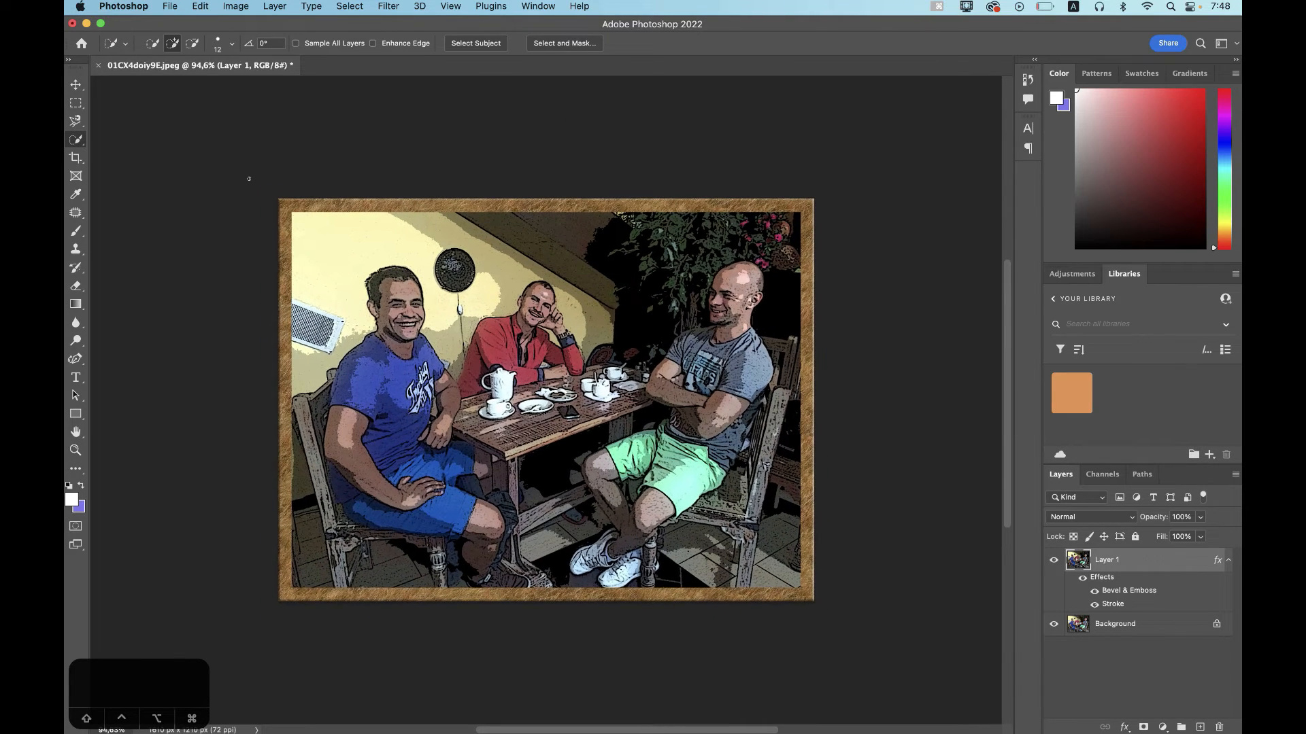
pyautogui.scroll(5, 249, 179)
pyautogui.scroll(5, 249, 179)
pyautogui.hscroll(-6, 249, 179)
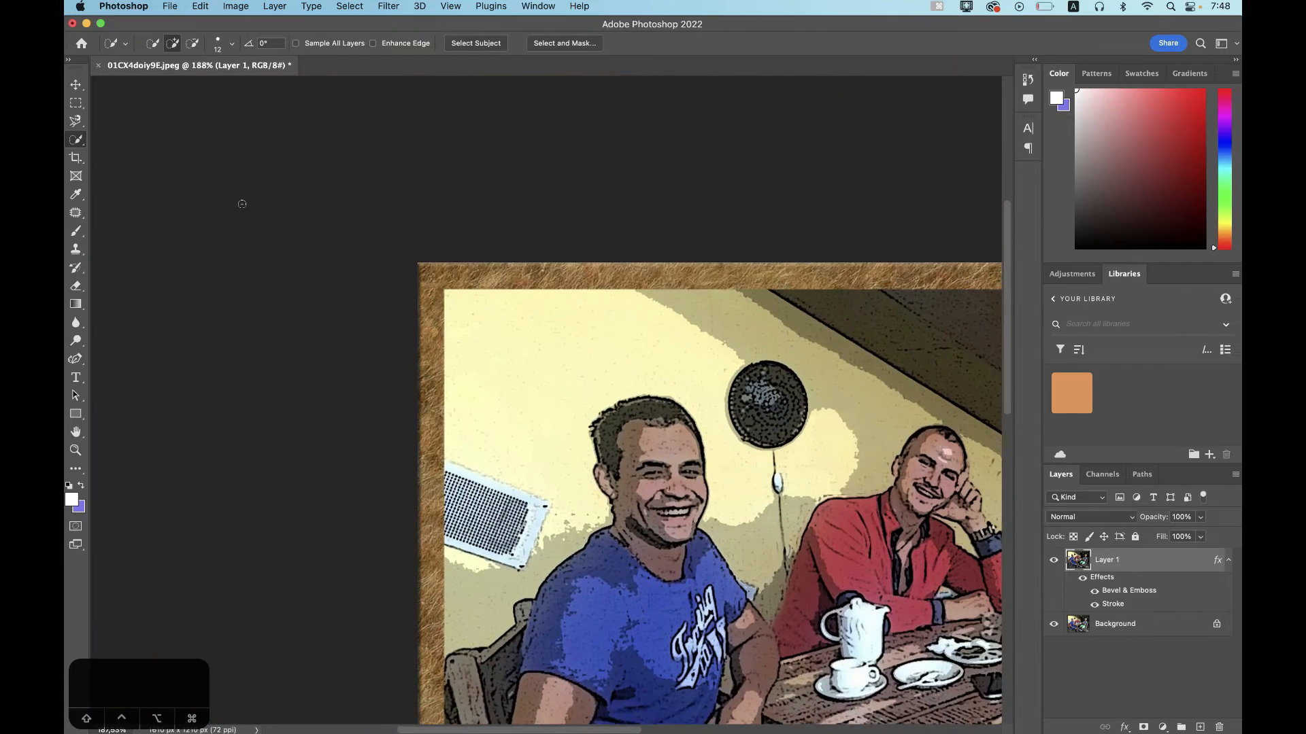
pyautogui.scroll(-5, 423, 280)
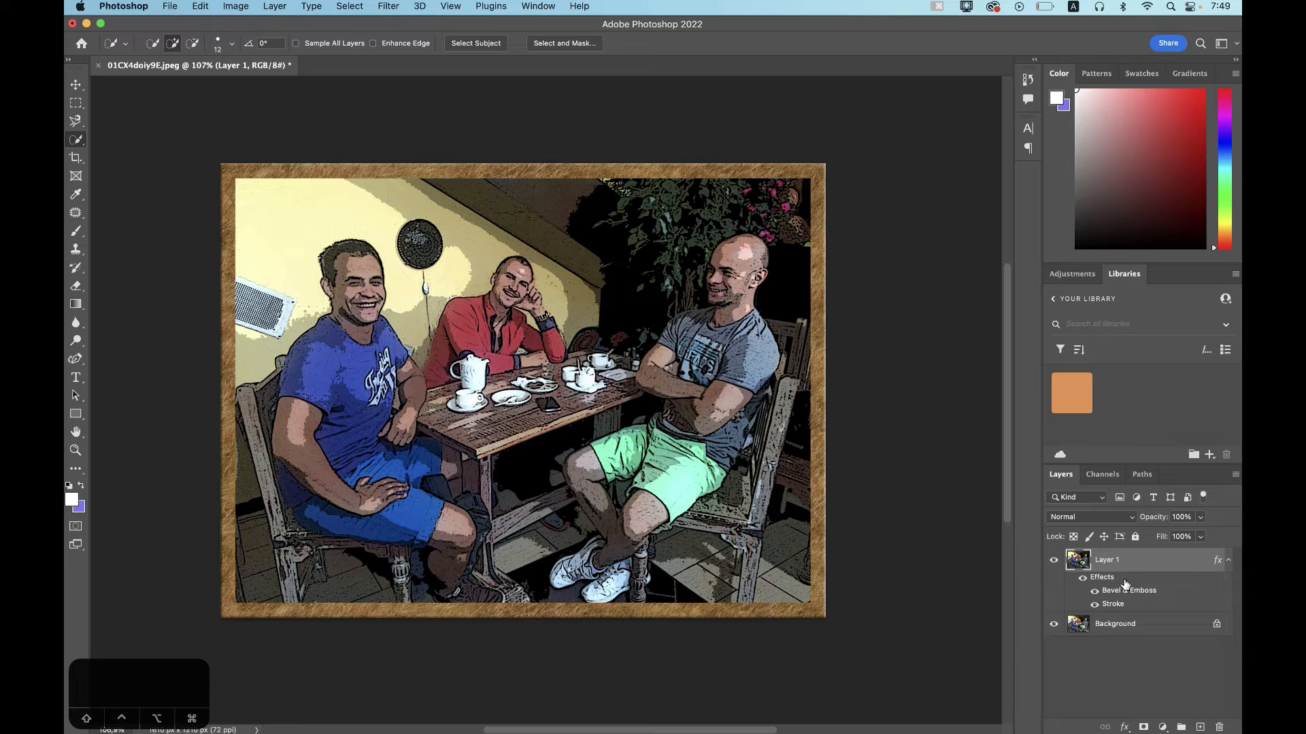
# - Reopen Layer 1's layer style and try Color Overlay, Outer Glow, Inner Glow and Inner Shadow, leaving only the two inner effects added
pyautogui.click(1125, 728)
pyautogui.click(1149, 543)
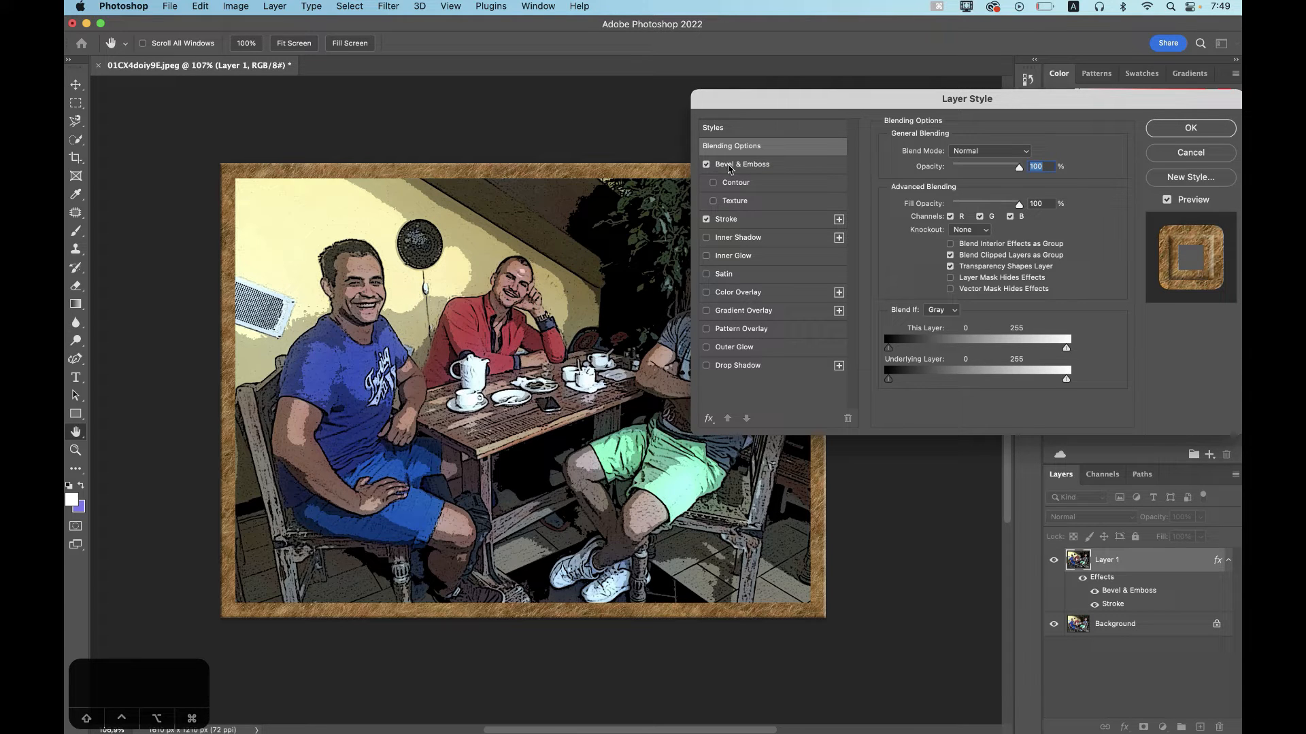
pyautogui.click(706, 293)
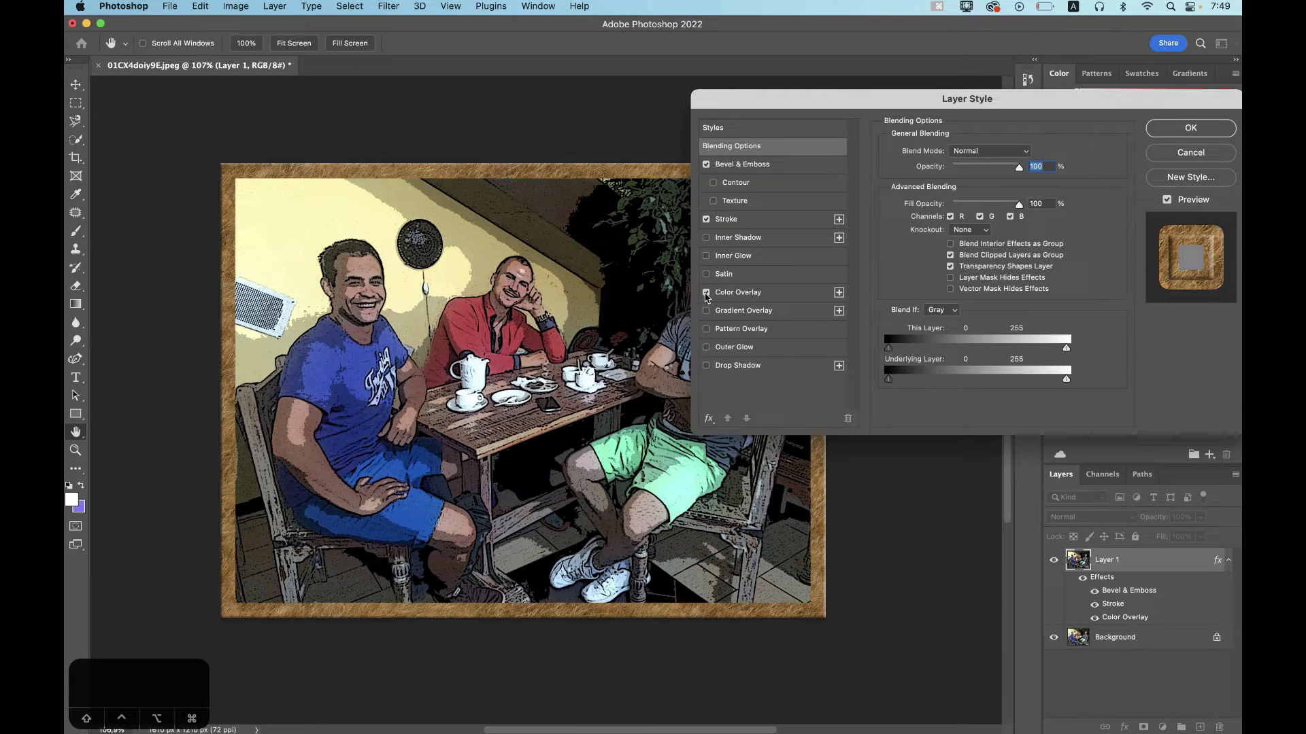
pyautogui.click(706, 292)
pyautogui.click(706, 347)
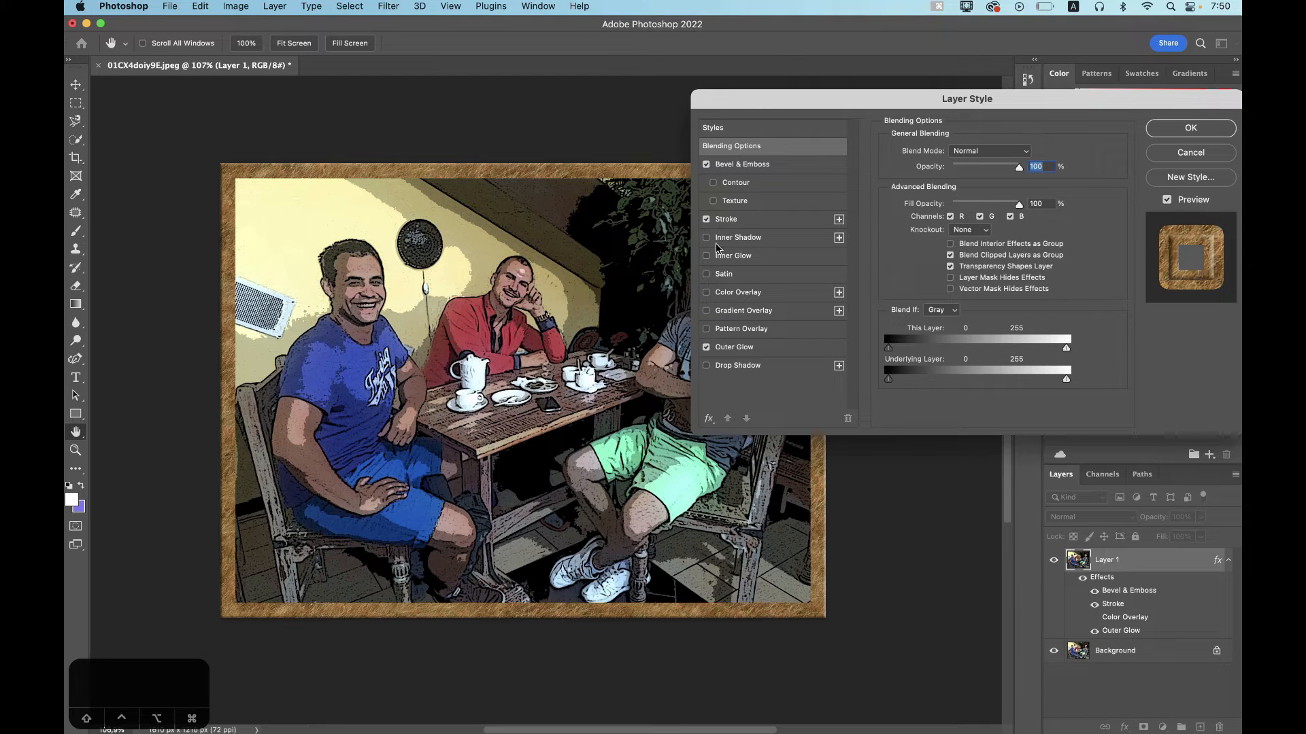
pyautogui.click(706, 256)
pyautogui.click(706, 238)
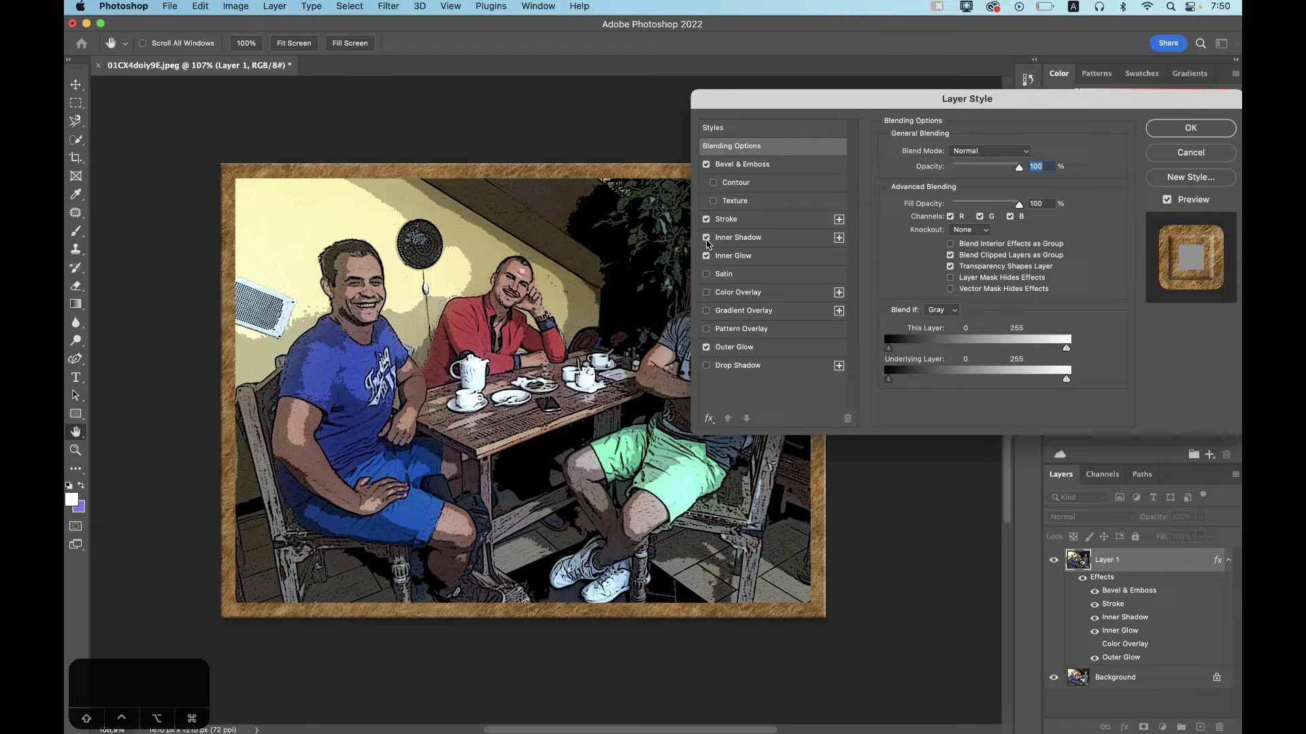
pyautogui.click(706, 347)
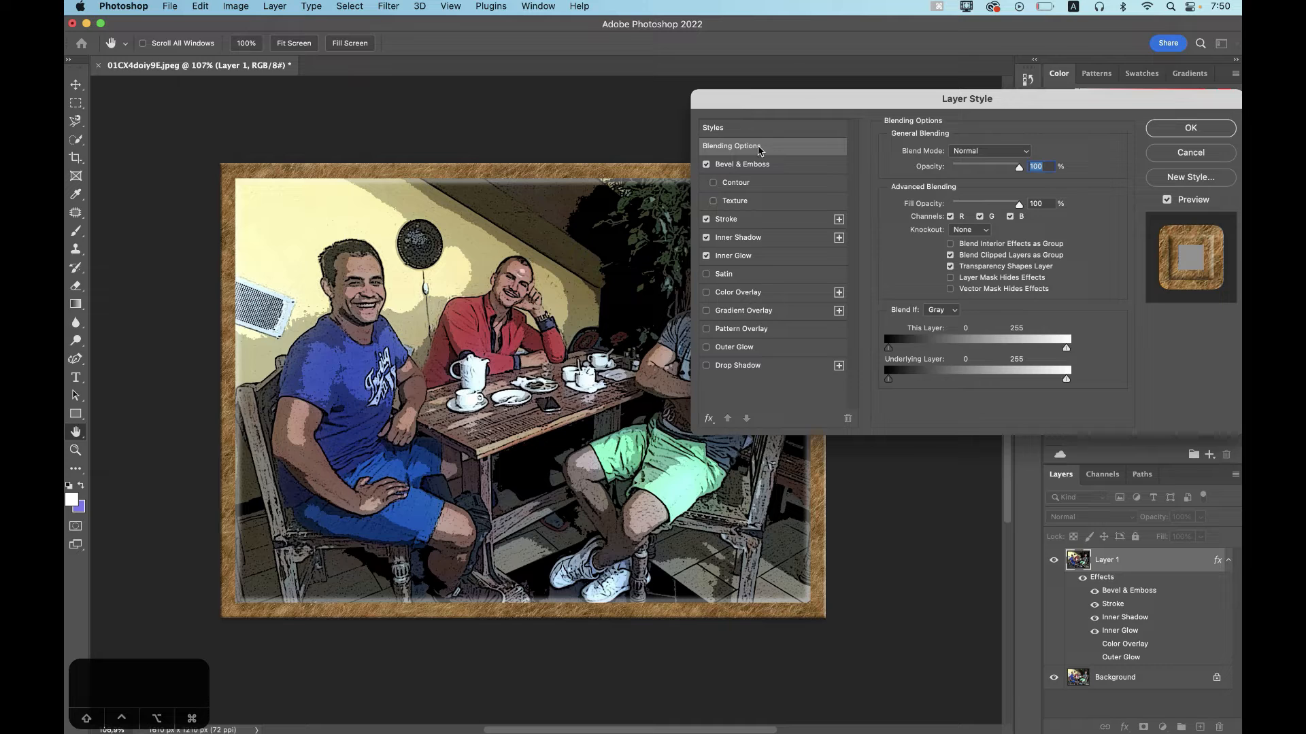
# - Turn off Inner Glow and preview the Gradient Overlay and Pattern Overlay effects on Layer 1
pyautogui.click(706, 256)
pyautogui.click(706, 311)
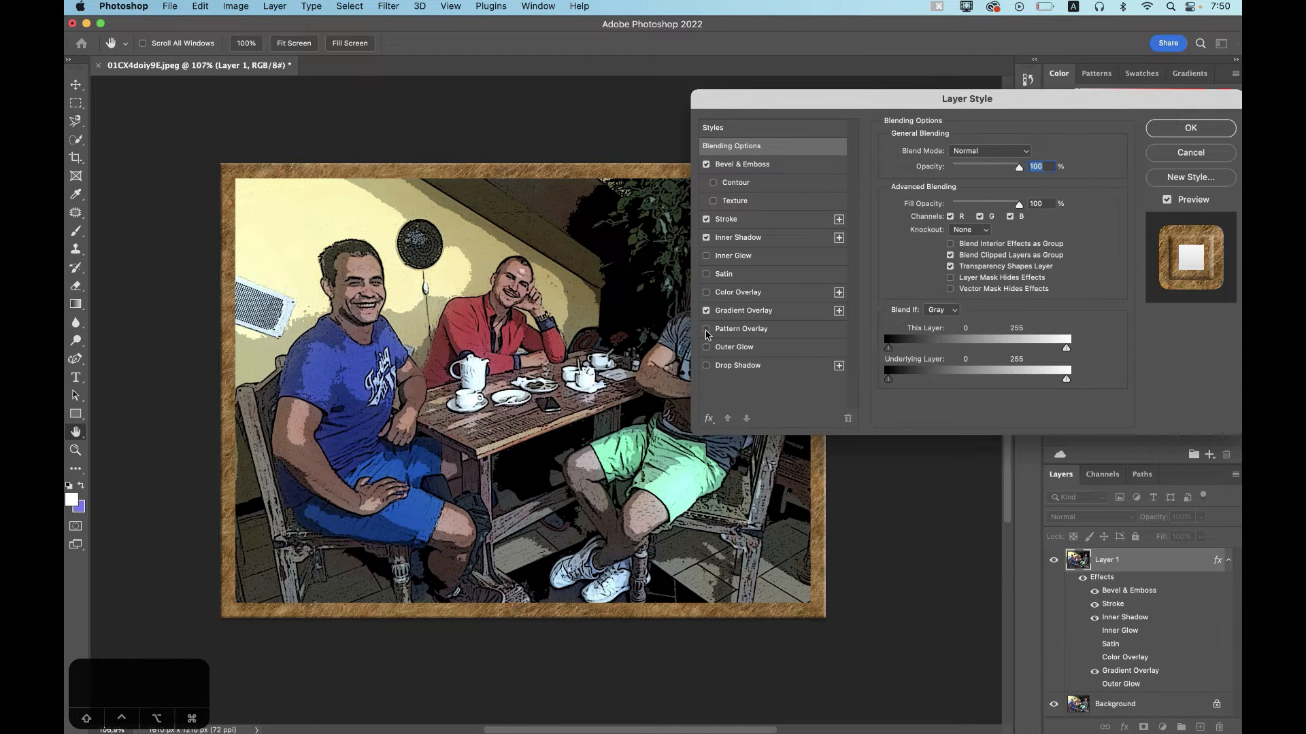
pyautogui.click(706, 330)
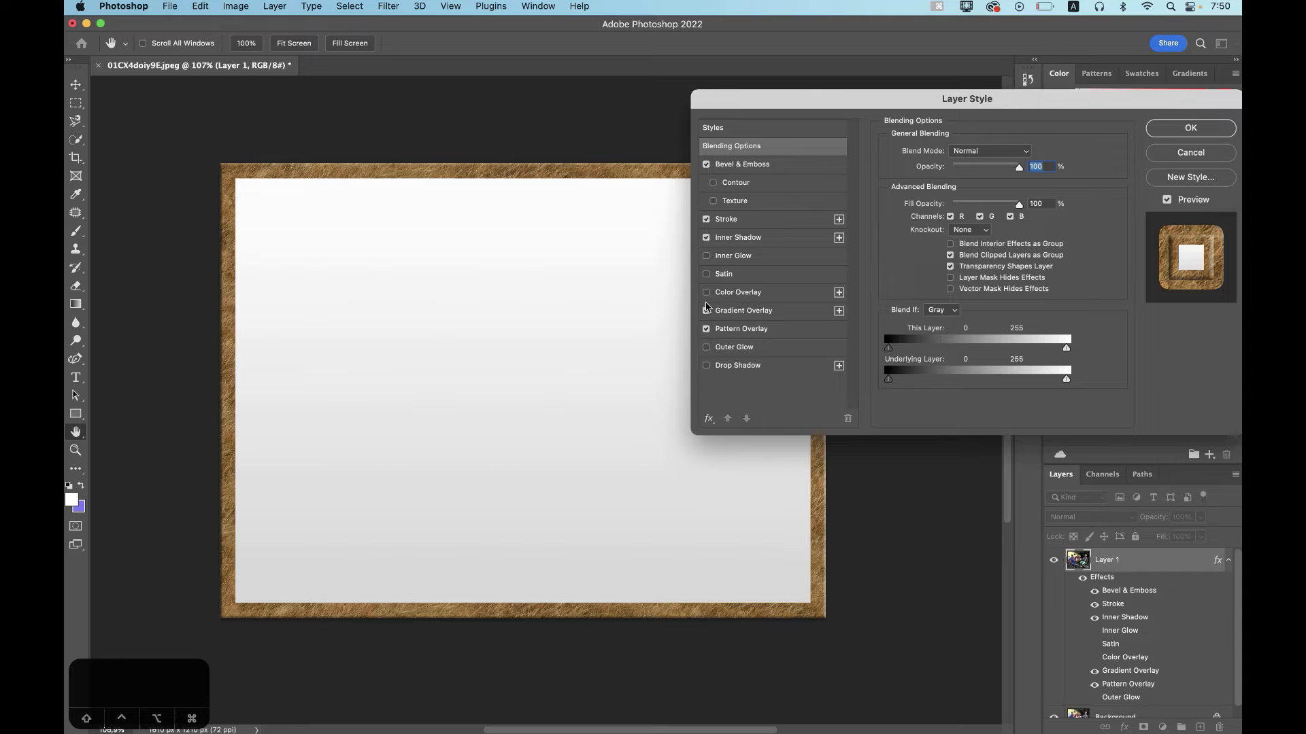
pyautogui.click(706, 313)
pyautogui.click(706, 313)
pyautogui.click(707, 313)
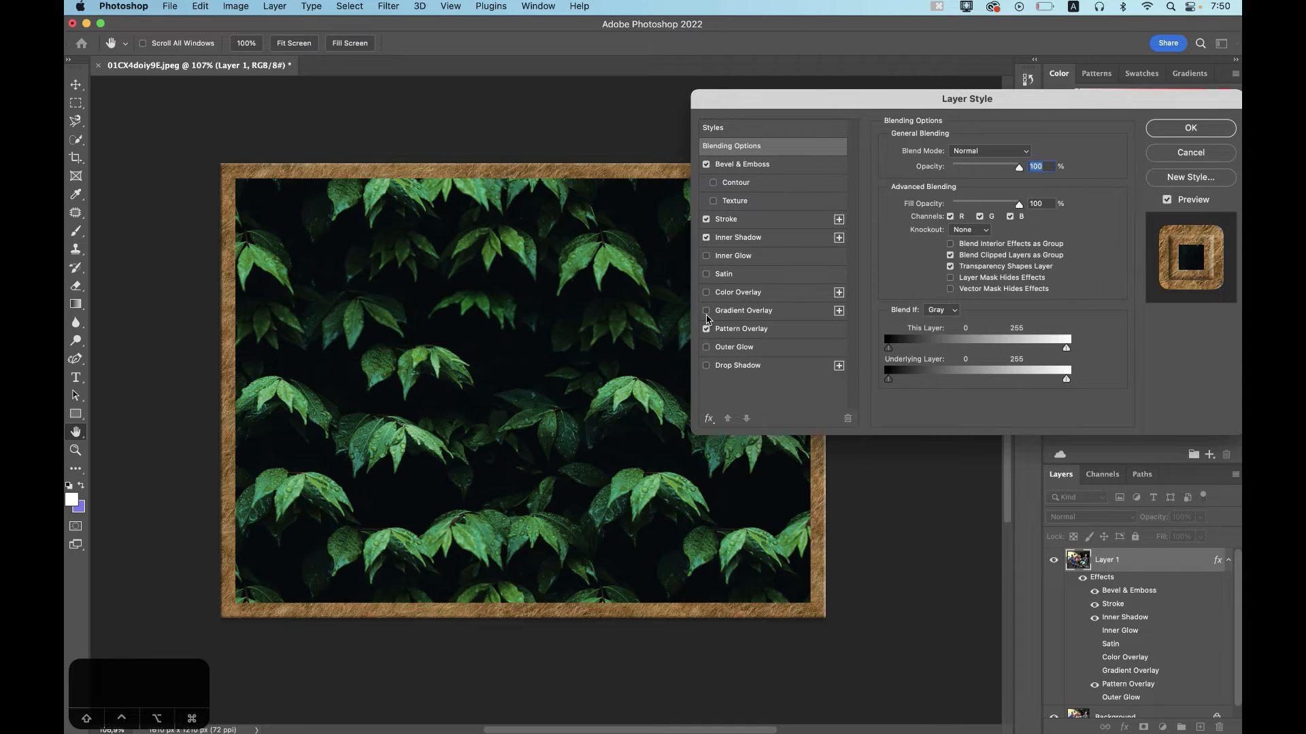
pyautogui.click(706, 330)
# - Enable Inner Glow in Layer 1's style, apply it and hide the layer
pyautogui.click(706, 257)
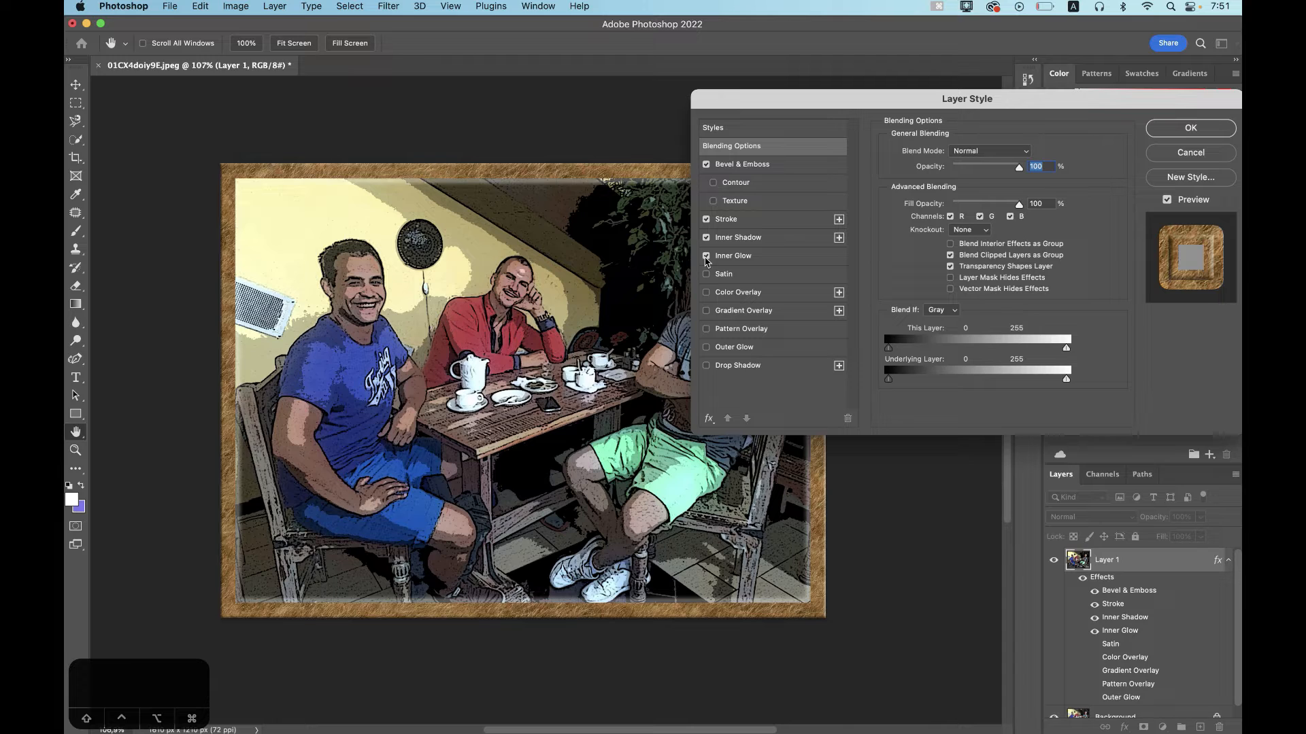
pyautogui.click(1190, 129)
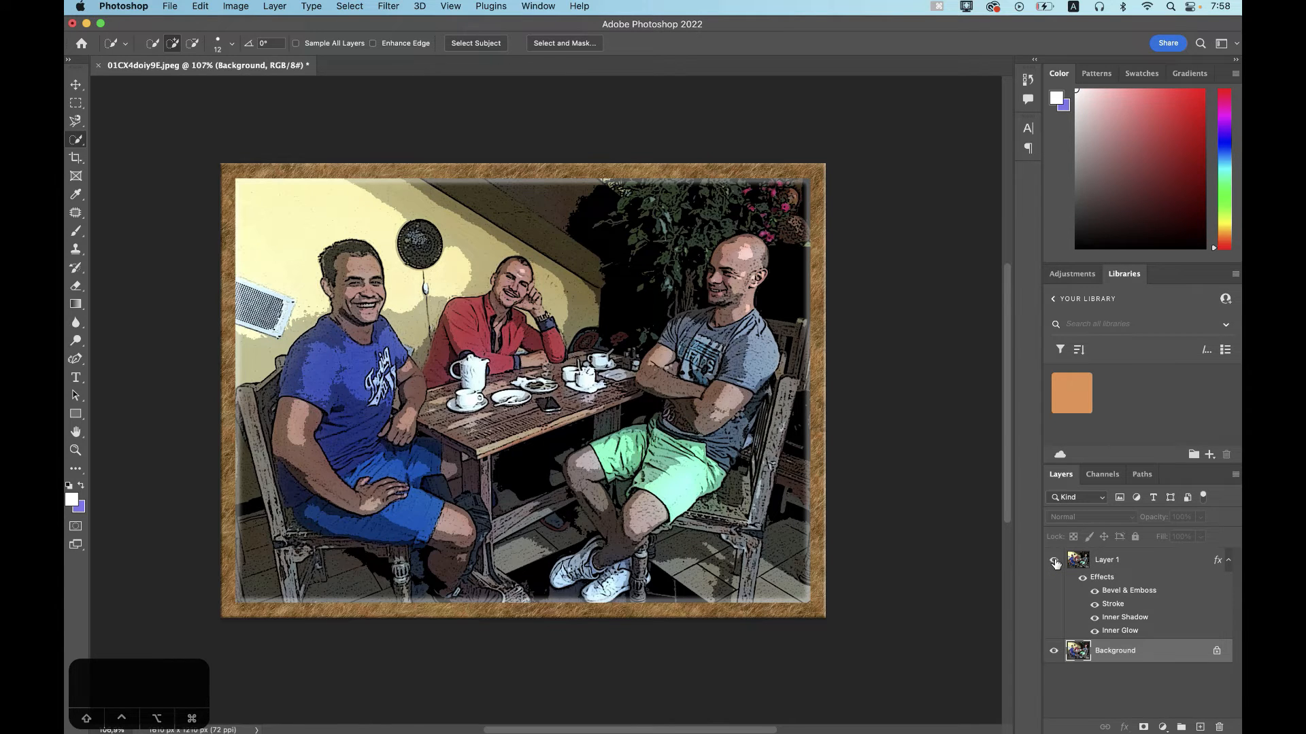
pyautogui.click(1054, 562)
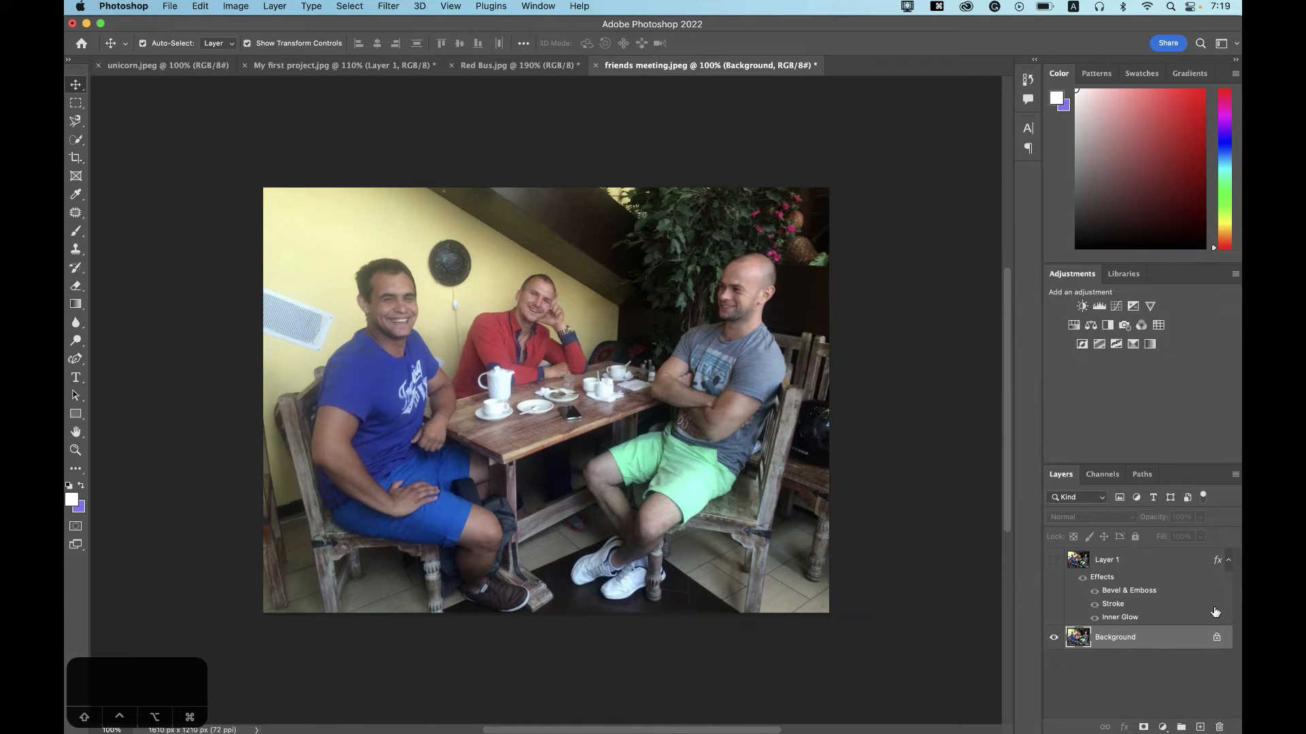
# - Duplicate the Background layer and make the copy the active layer
pyautogui.press('super+j')
pyautogui.click(1134, 663)
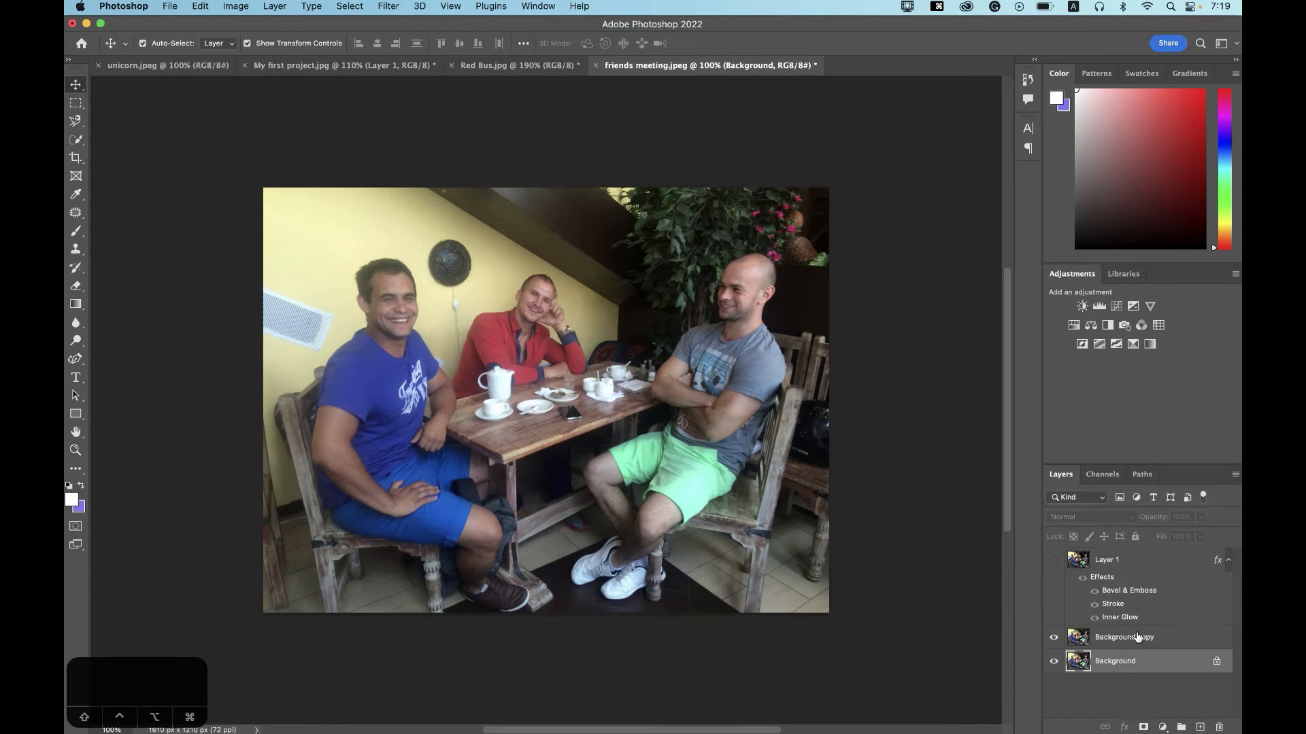
pyautogui.click(1137, 637)
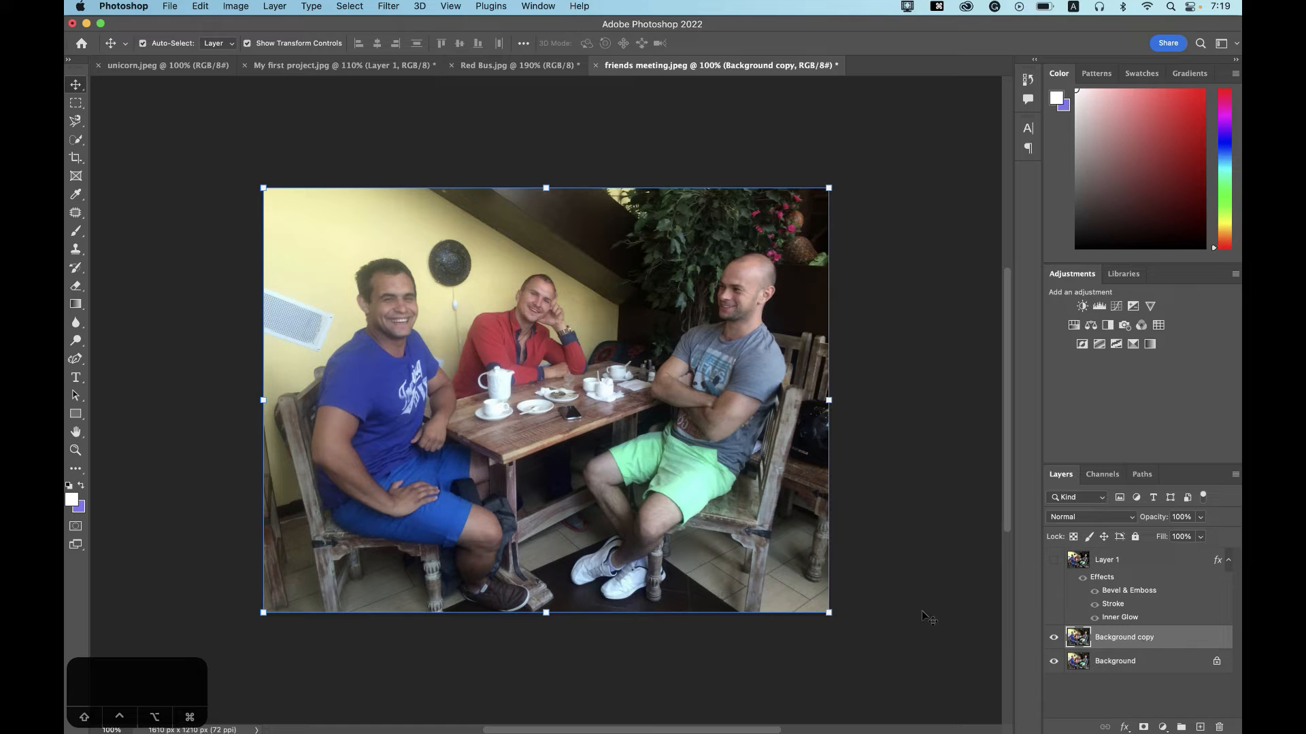
# - Select the seated man in the blue shirt with the Quick Selection tool and subtract the chair back from the selection
pyautogui.click(75, 140)
pyautogui.rightClick(76, 140)
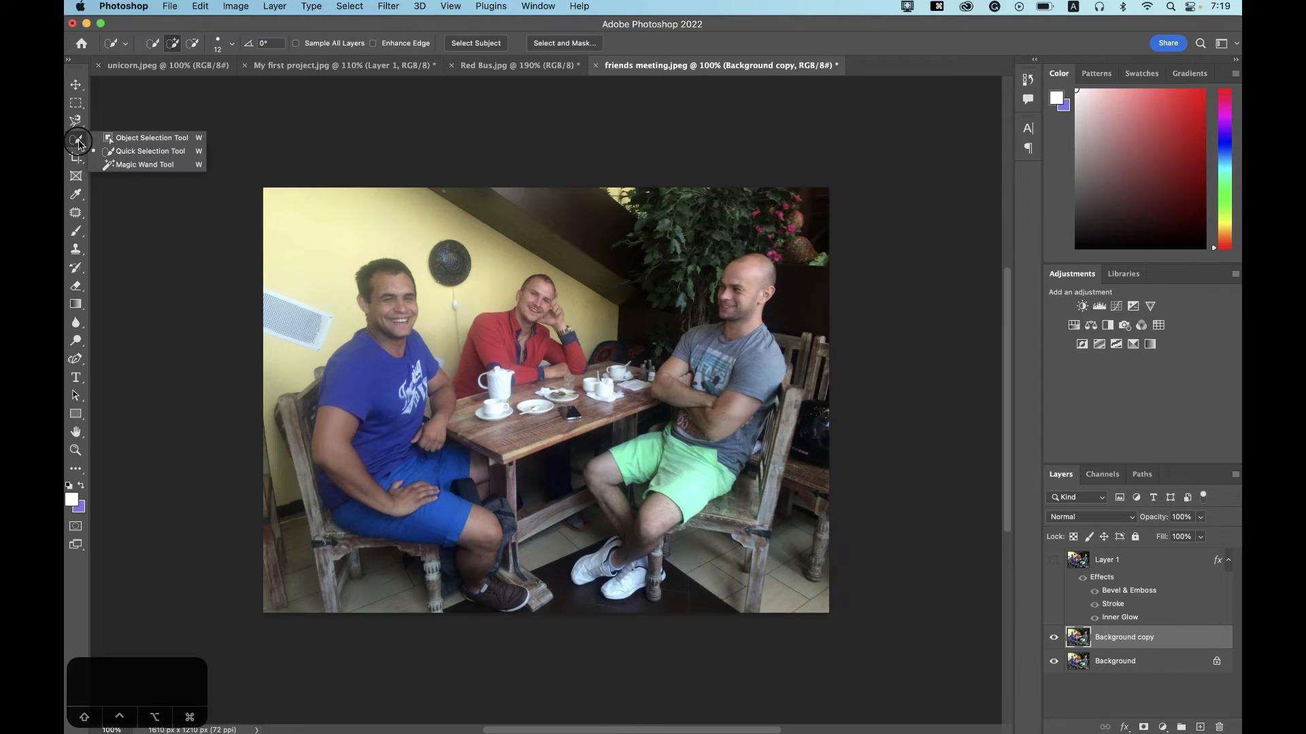
pyautogui.click(153, 155)
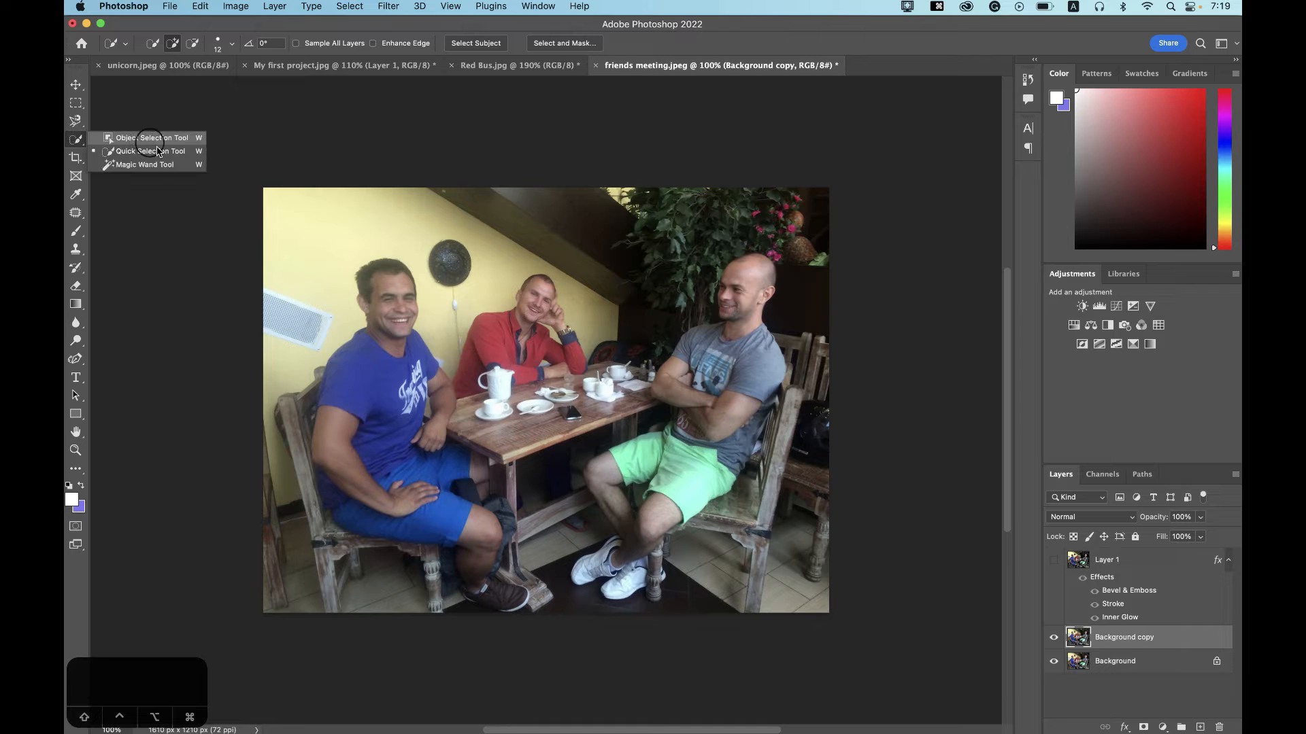
pyautogui.moveTo(383, 283)
pyautogui.mouseDown()
pyautogui.moveTo(398, 337)
pyautogui.moveTo(333, 435)
pyautogui.moveTo(394, 490)
pyautogui.moveTo(425, 497)
pyautogui.moveTo(353, 507)
pyautogui.mouseUp()
pyautogui.press('alt')
pyautogui.moveTo(308, 396)
pyautogui.mouseDown()
pyautogui.moveTo(295, 435)
pyautogui.moveTo(281, 405)
pyautogui.moveTo(306, 440)
pyautogui.moveTo(281, 412)
pyautogui.mouseUp()
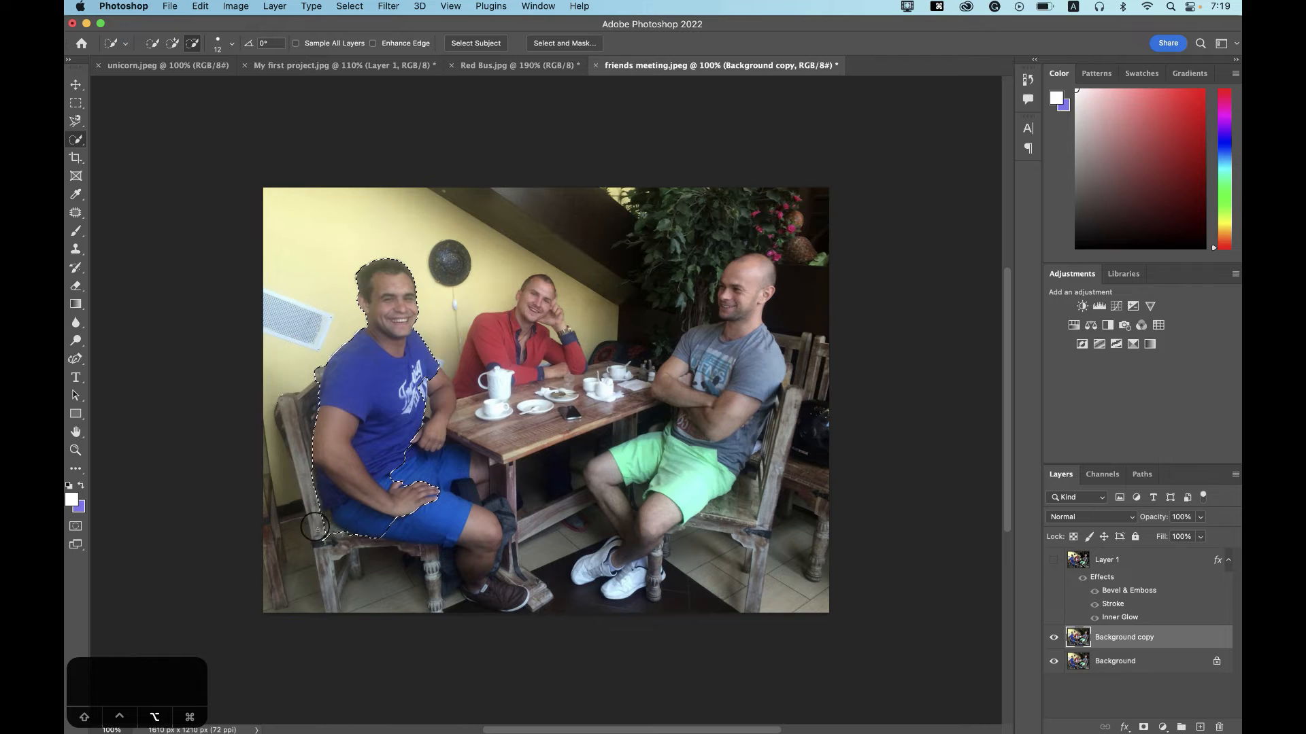
# - Extend the selection to the man's shorts, leg and shoe, and subtract the table leg area beside them
pyautogui.keyDown('shift'); pyautogui.click(429, 461); pyautogui.keyUp('shift')
pyautogui.moveTo(454, 516); pyautogui.dragTo(488, 586)
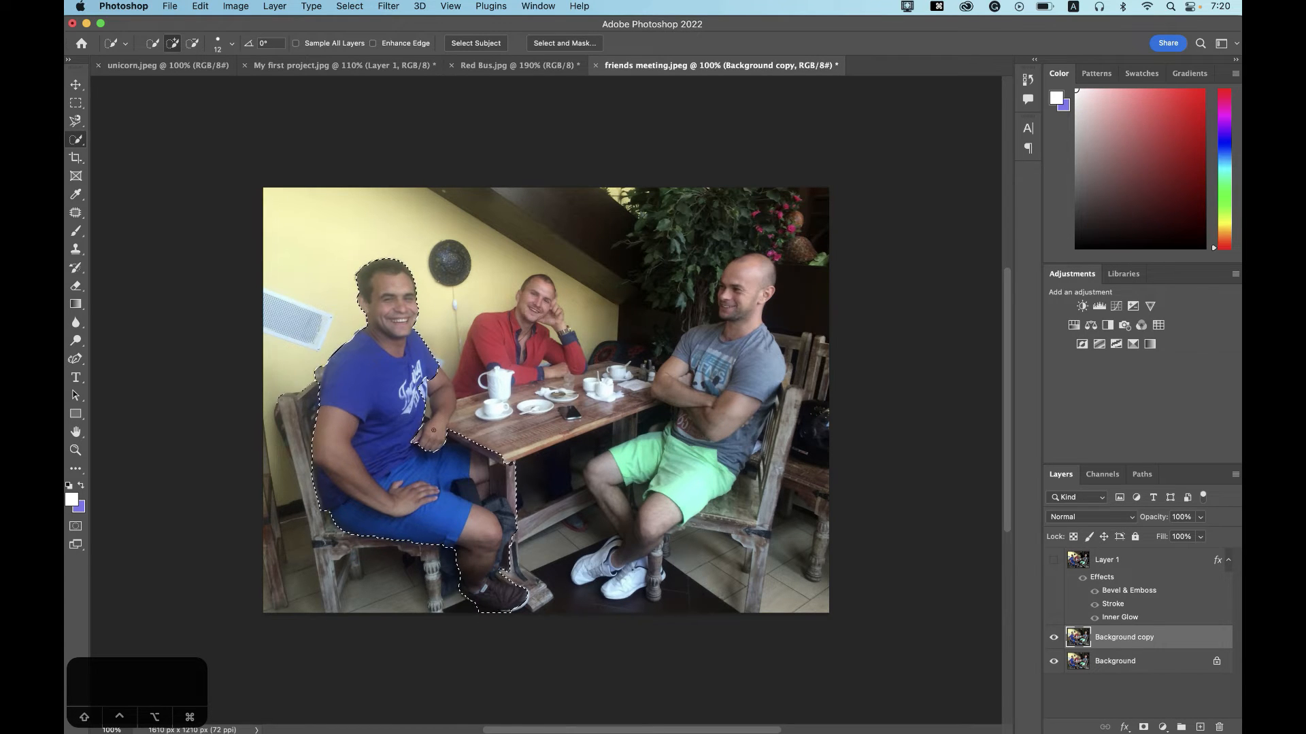
pyautogui.keyDown('shift'); pyautogui.click(454, 442); pyautogui.keyUp('shift')
pyautogui.moveTo(456, 445); pyautogui.dragTo(485, 474)
pyautogui.press('alt')
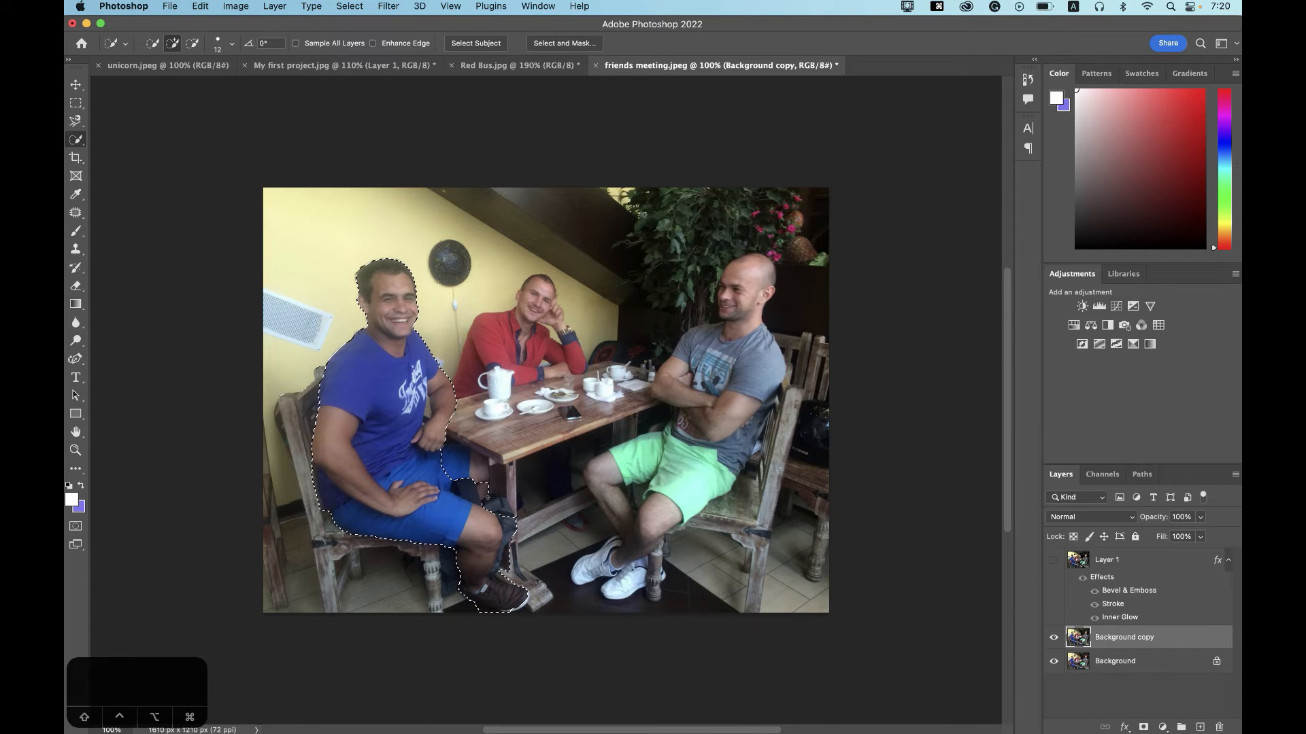
# - Add the man's far thigh beneath the table edge to the selection with the Magnetic Lasso tool
pyautogui.scroll(5, 487, 498)
pyautogui.scroll(5, 559, 413)
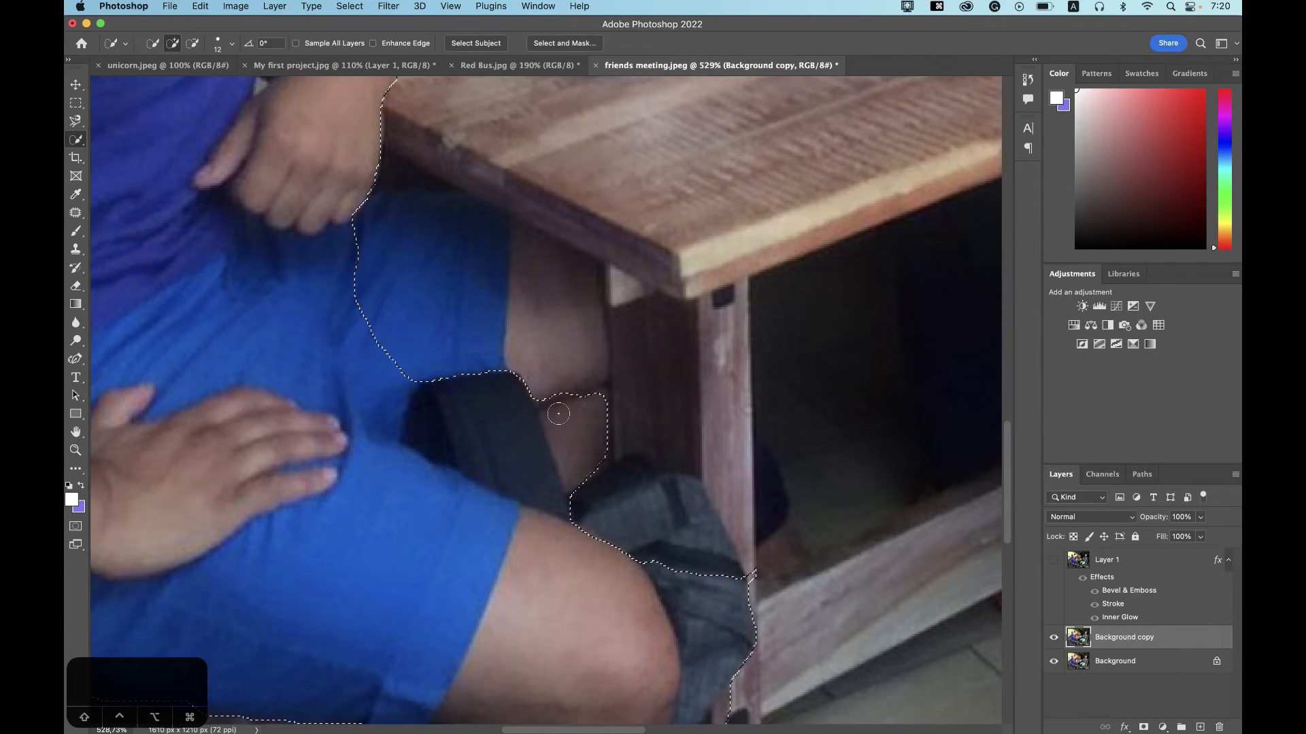
pyautogui.scroll(2, 558, 414)
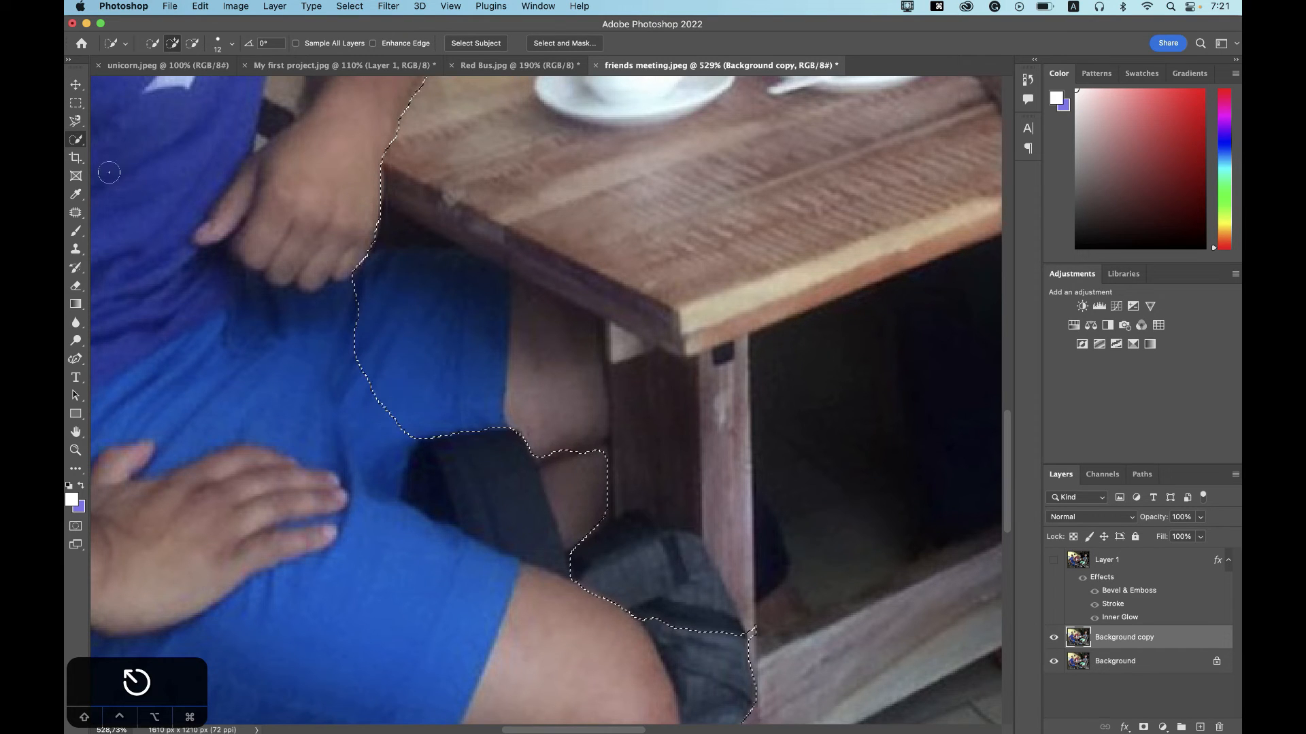
pyautogui.moveTo(76, 121); pyautogui.dragTo(136, 147)
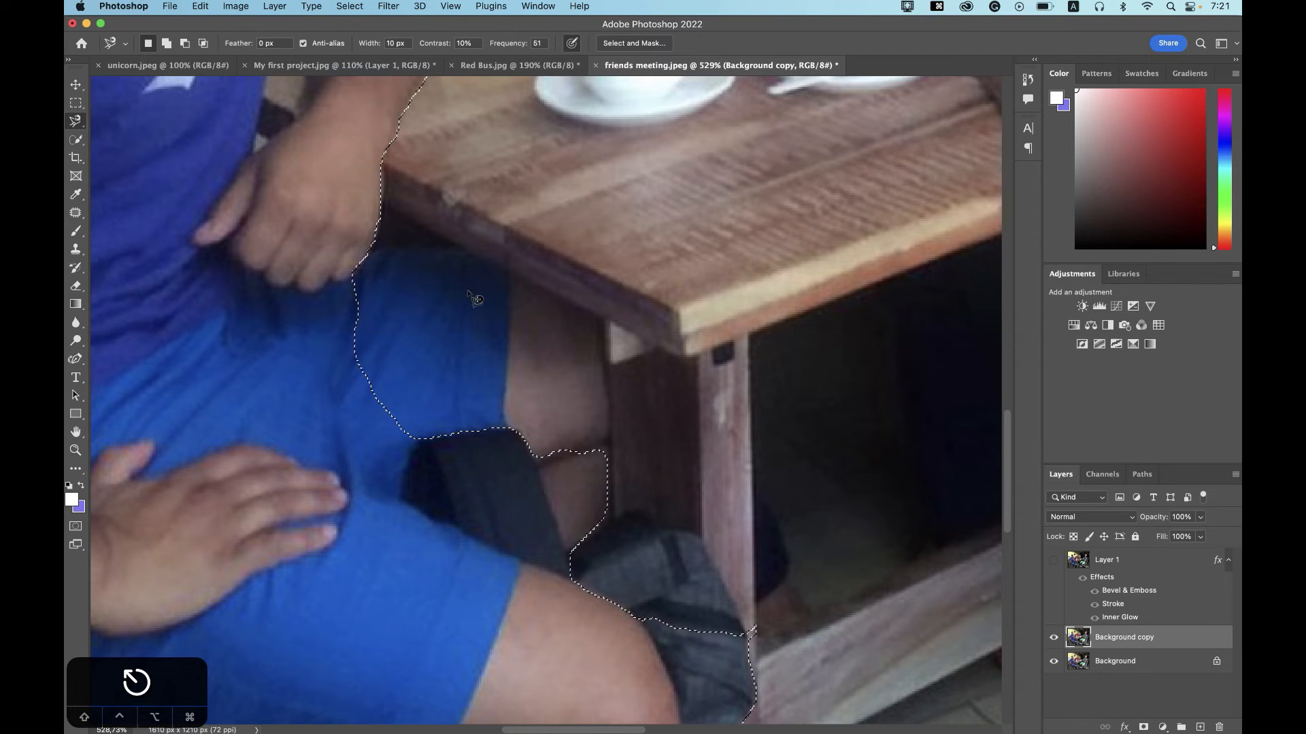
pyautogui.press('Escape')
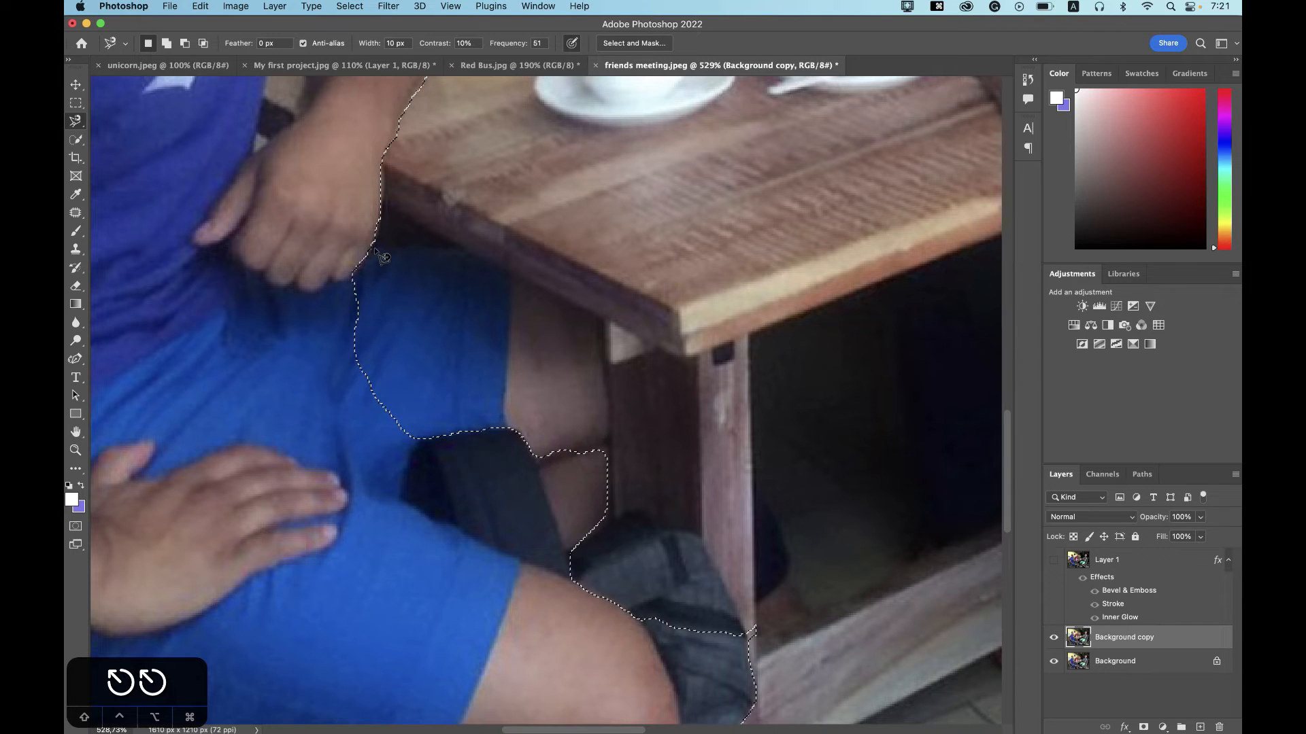
pyautogui.press('shift')
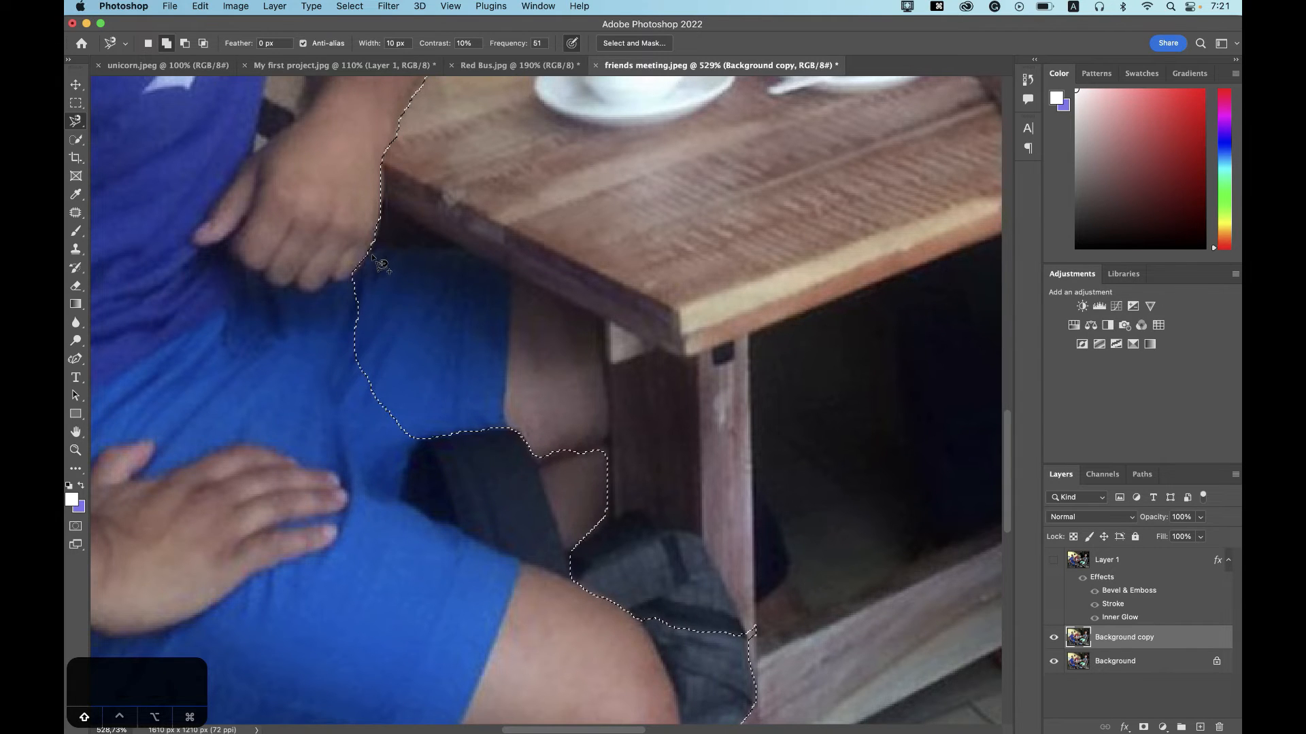
pyautogui.keyDown('shift'); pyautogui.click(369, 250); pyautogui.keyUp('shift')
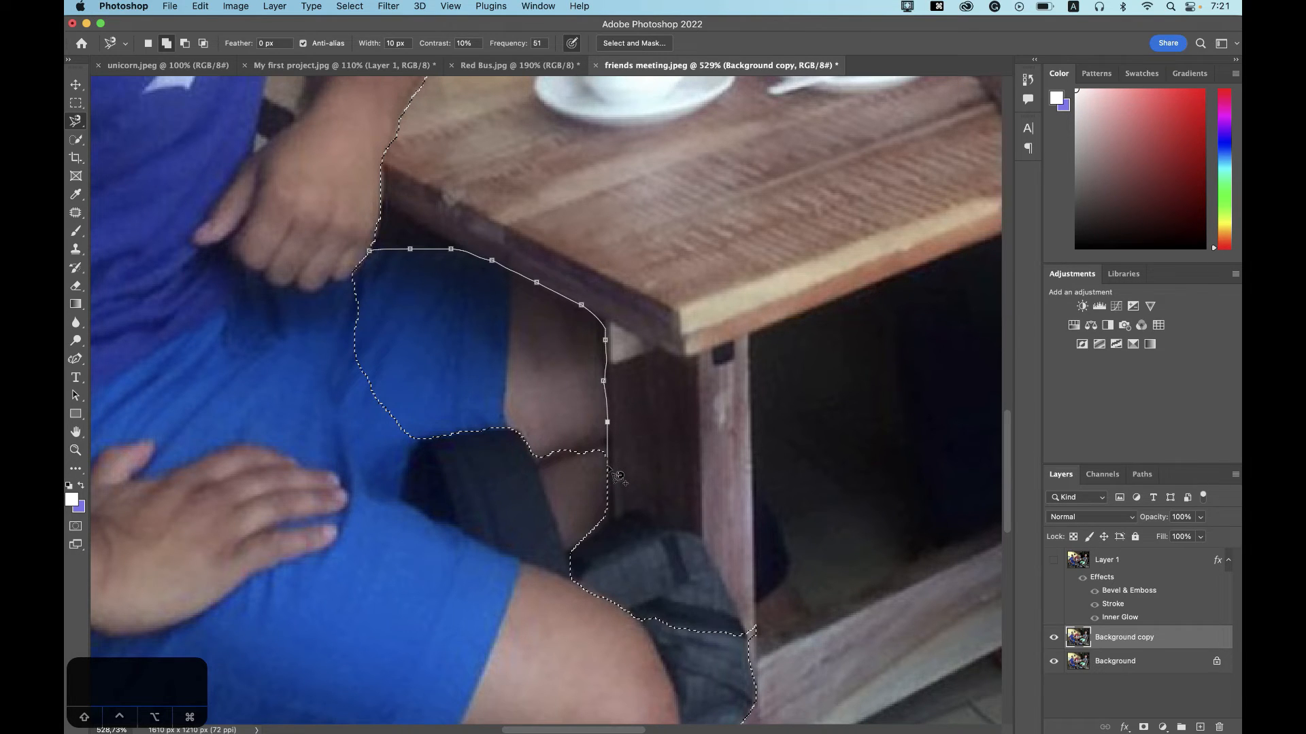
pyautogui.doubleClick(617, 476)
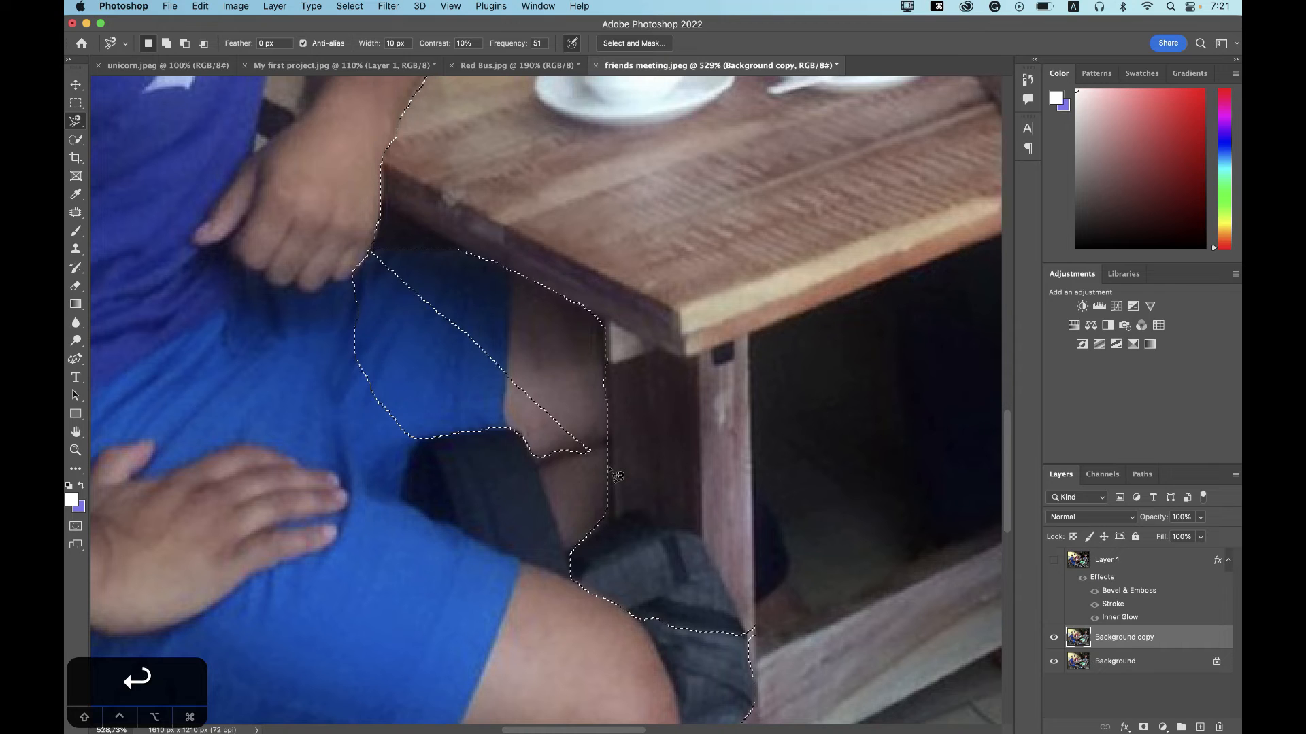
# - Add the unselected gap across the man's shorts and far thigh to the selection with the Lasso tool
pyautogui.press('w')
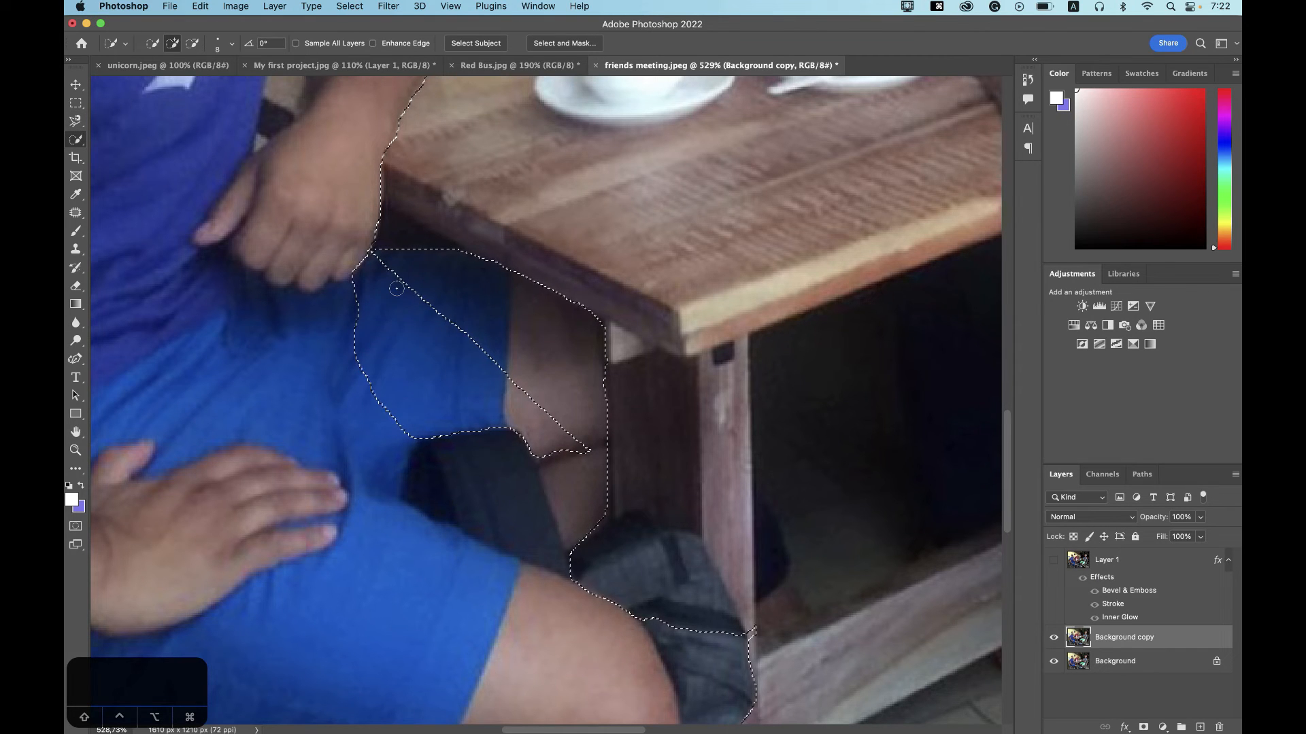
pyautogui.press('l')
pyautogui.rightClick(76, 121)
pyautogui.click(126, 123)
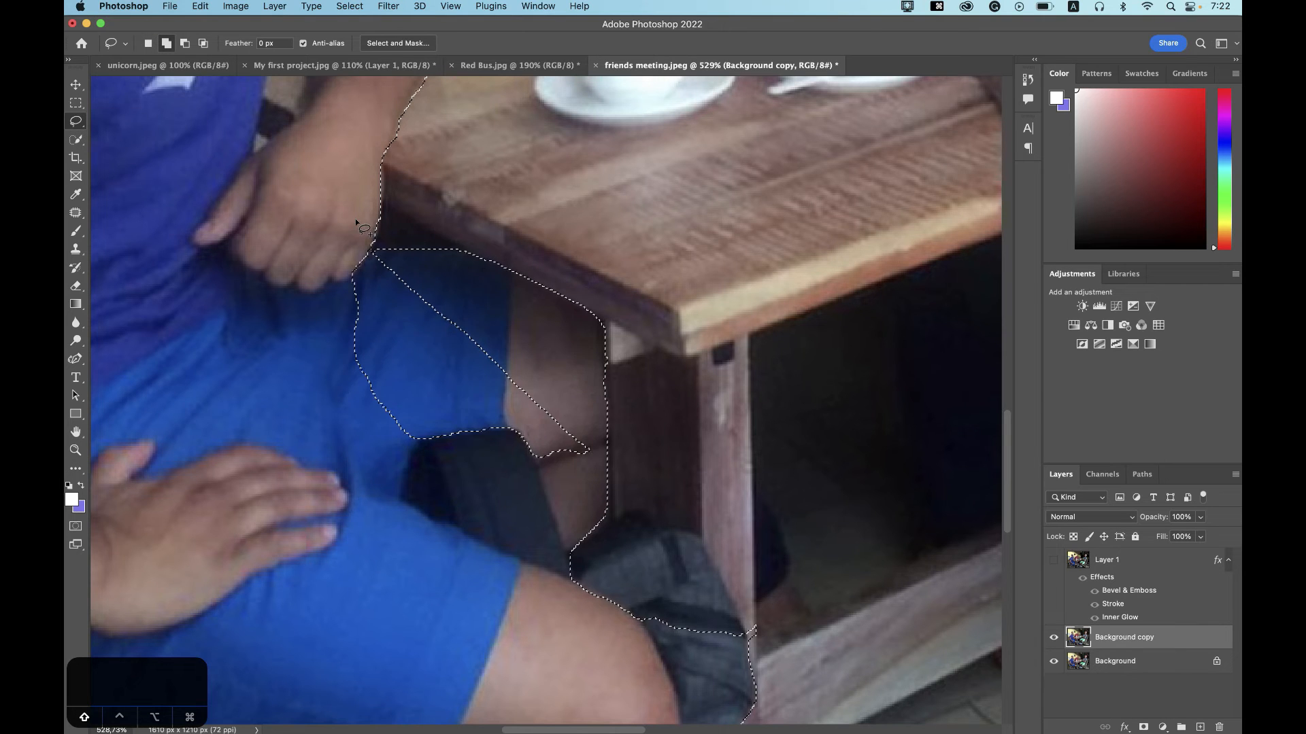
pyautogui.moveTo(385, 259)
pyautogui.mouseDown()
pyautogui.moveTo(332, 285)
pyautogui.moveTo(387, 457)
pyautogui.moveTo(497, 537)
pyautogui.moveTo(576, 496)
pyautogui.moveTo(591, 479)
pyautogui.moveTo(588, 436)
pyautogui.moveTo(472, 346)
pyautogui.moveTo(463, 316)
pyautogui.moveTo(380, 257)
pyautogui.mouseUp()
pyautogui.moveTo(486, 308)
pyautogui.mouseDown()
pyautogui.moveTo(453, 346)
pyautogui.moveTo(500, 372)
pyautogui.moveTo(510, 340)
pyautogui.moveTo(483, 312)
pyautogui.mouseUp()
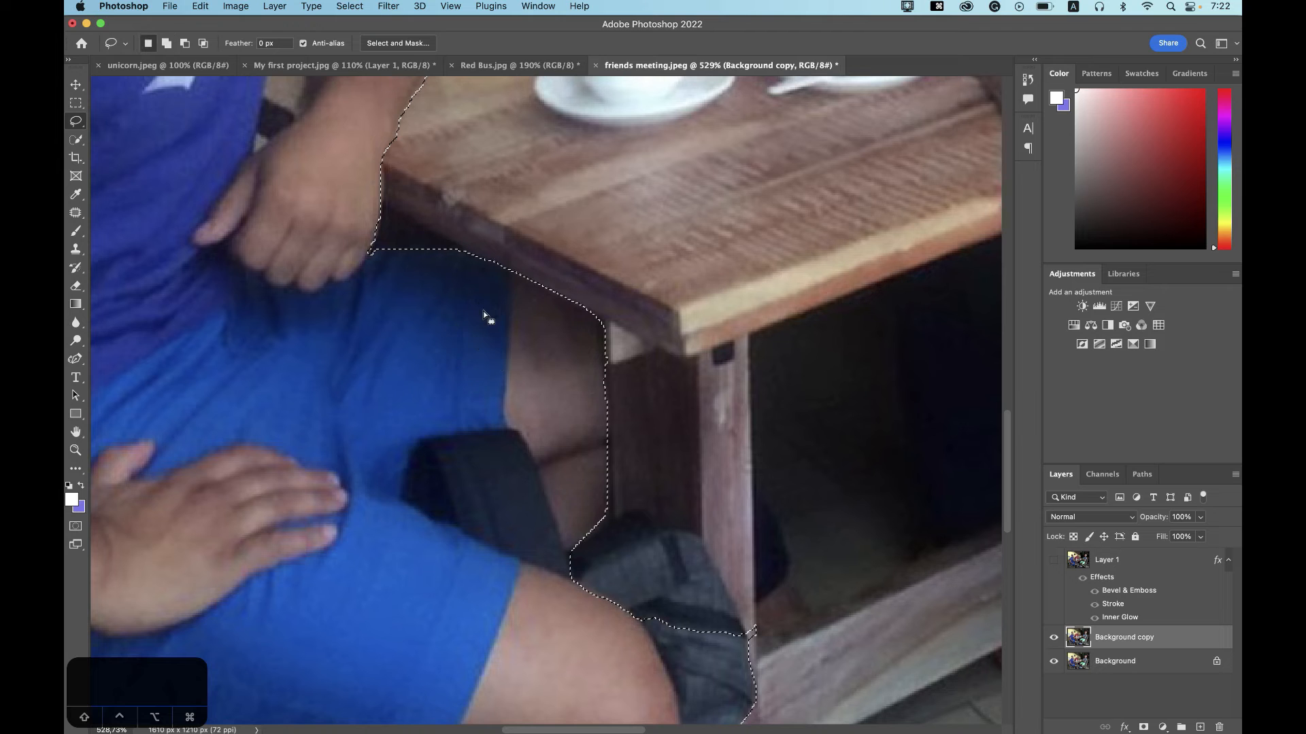
# - Copy the selected man to a new layer and hide the Background copy and Background layers
pyautogui.scroll(-5, 527, 346)
pyautogui.scroll(-5, 527, 346)
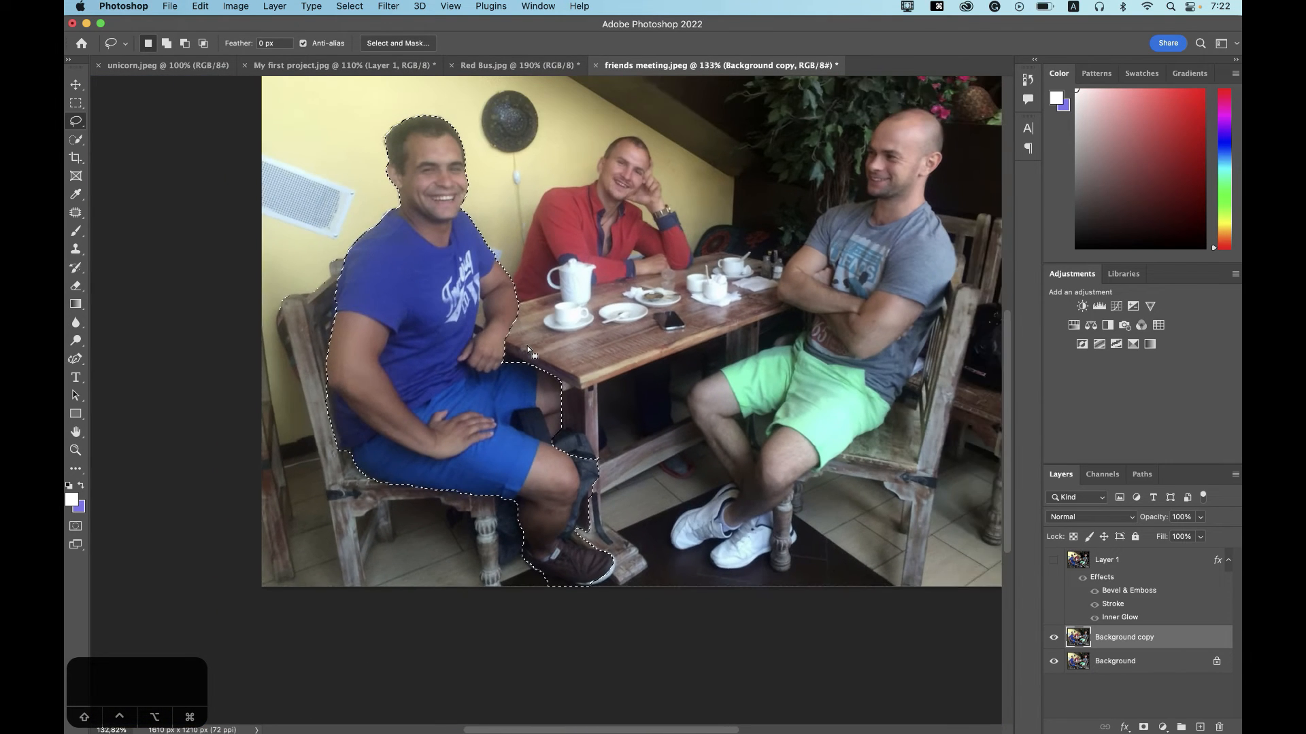
pyautogui.scroll(-1, 527, 349)
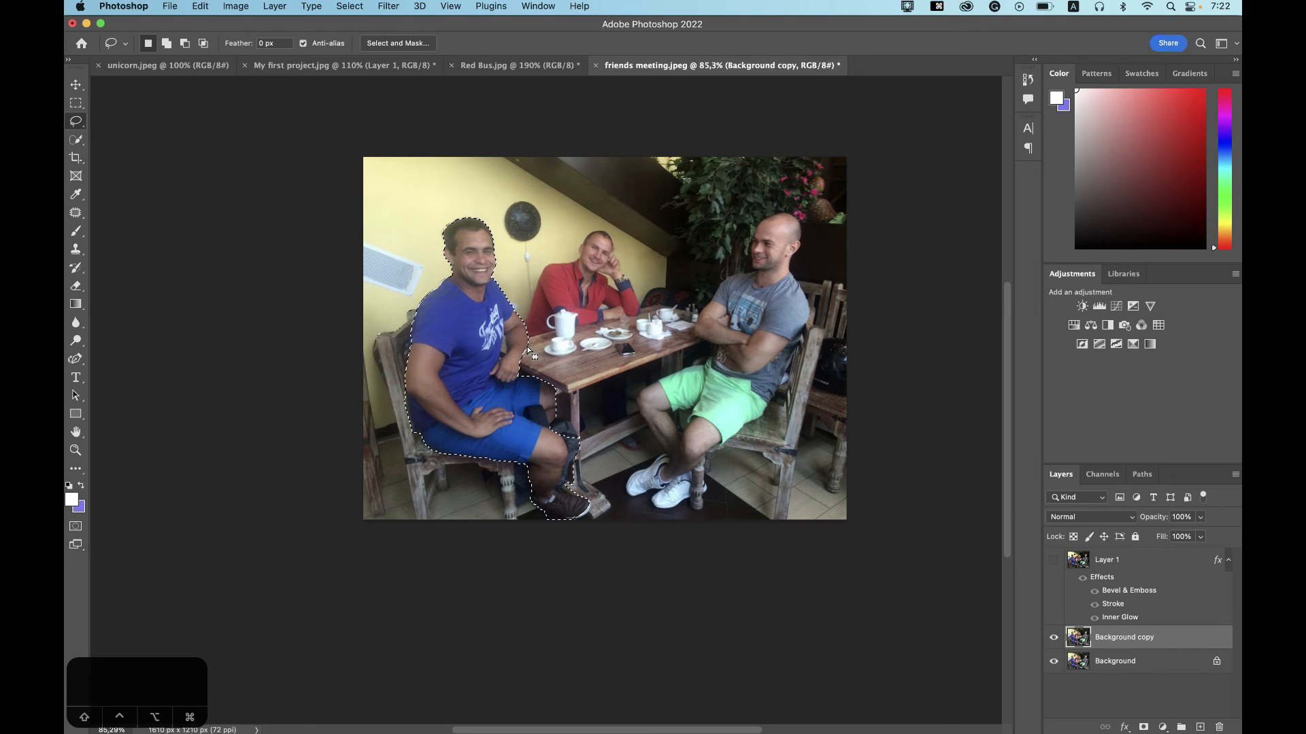
pyautogui.press('super+j')
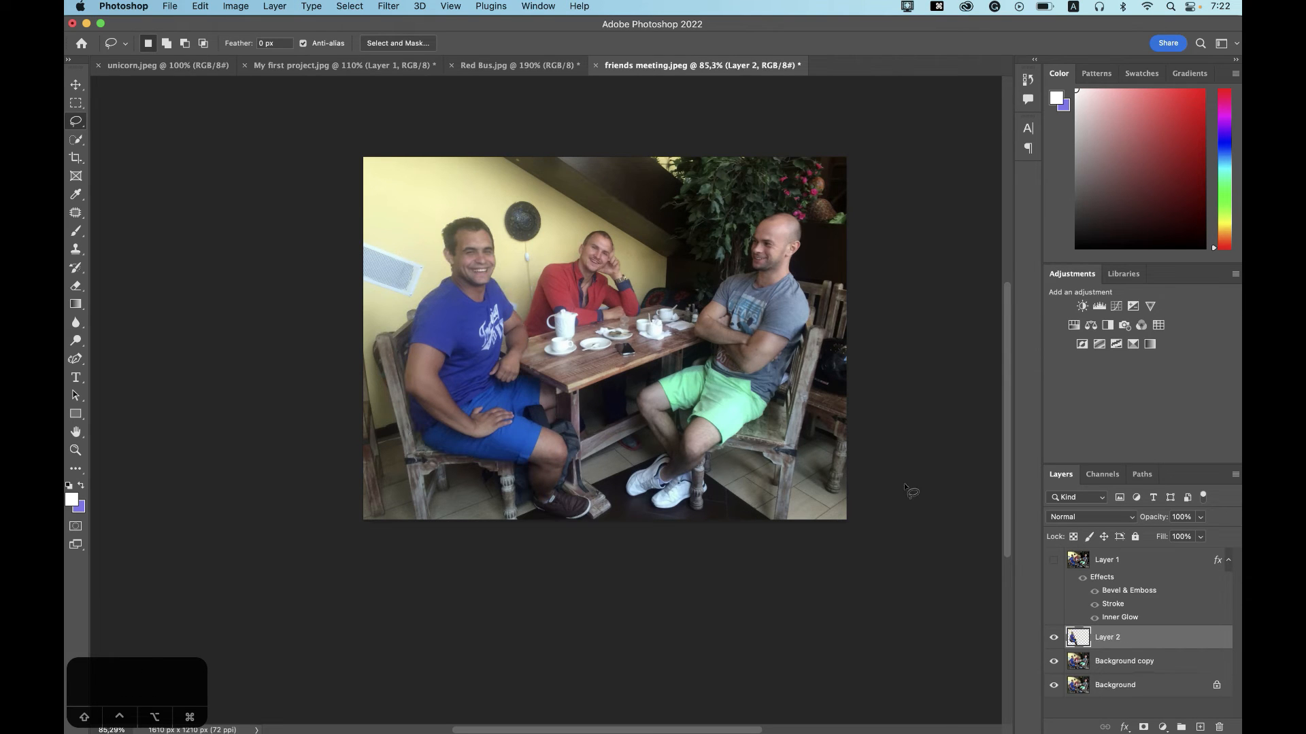
pyautogui.click(1054, 662)
pyautogui.click(1054, 685)
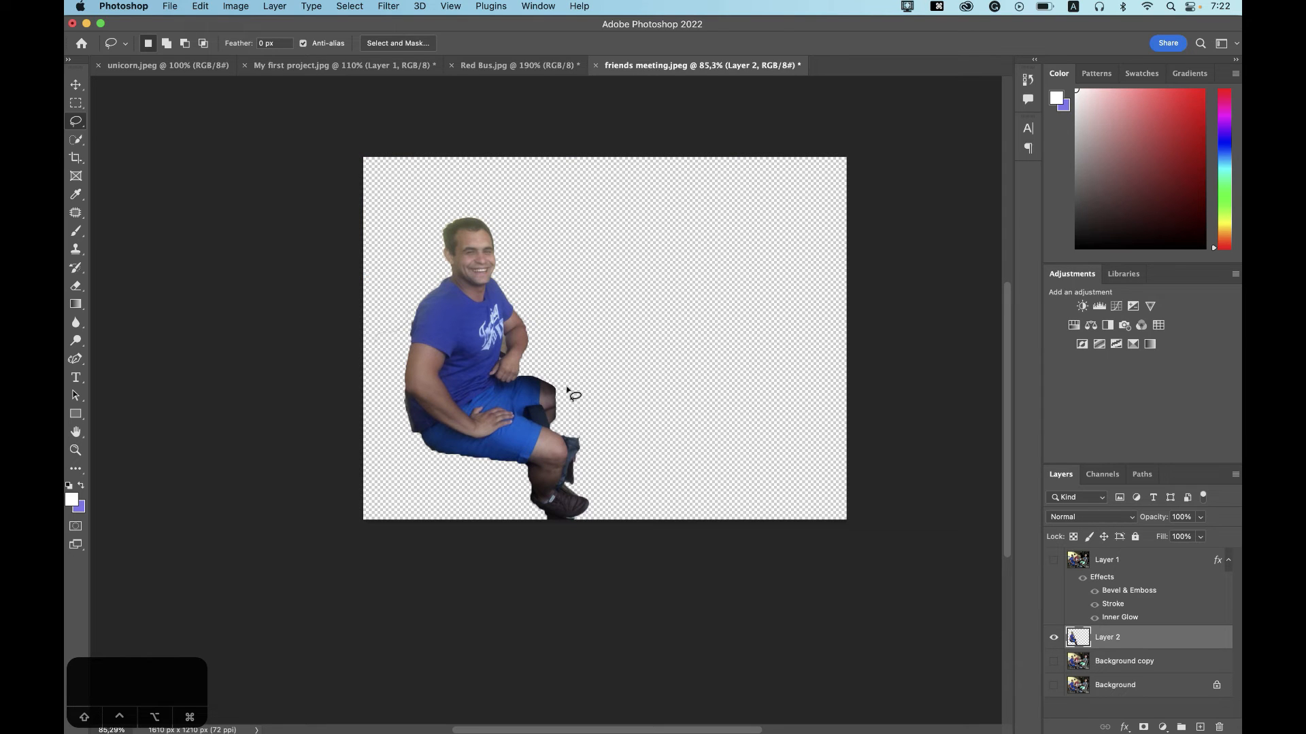
# - Apply Poster Edges to the cut-out man with Edge Thickness 2, Edge Intensity 2 and Posterization 1, and show the Background copy layer
pyautogui.click(386, 8)
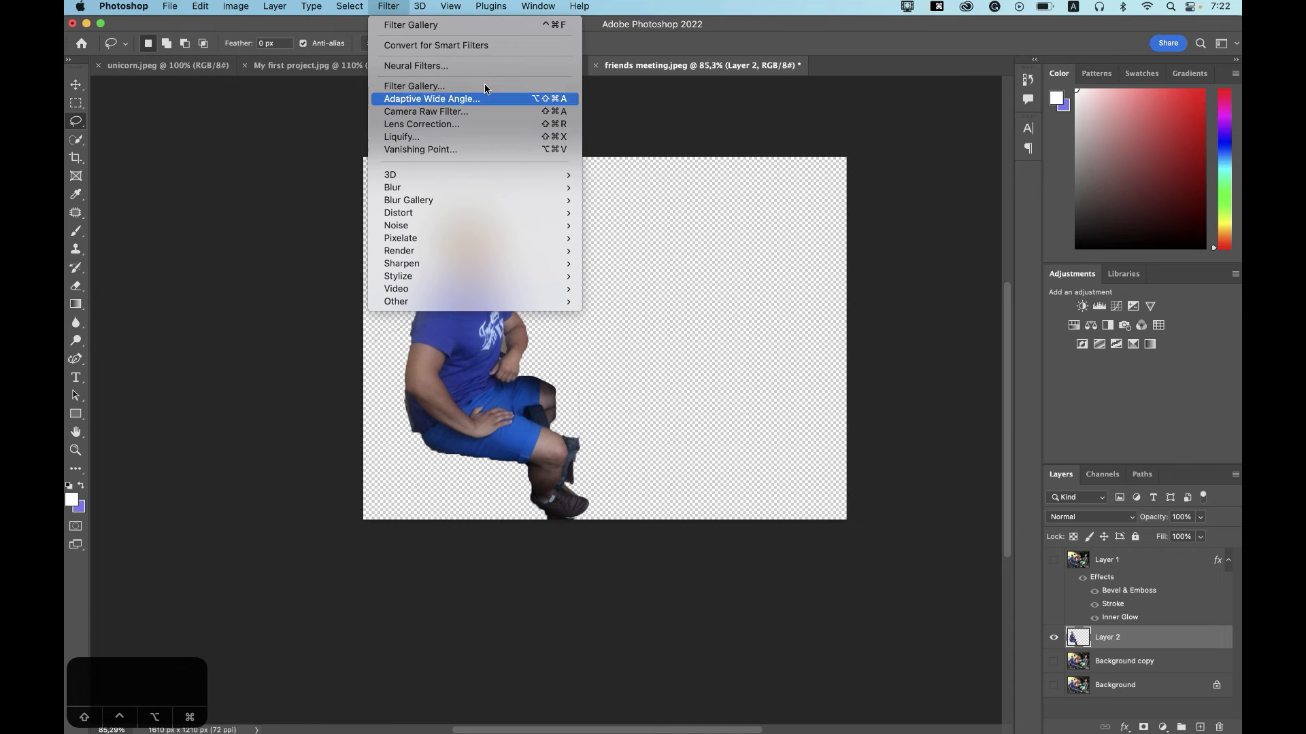
pyautogui.click(457, 87)
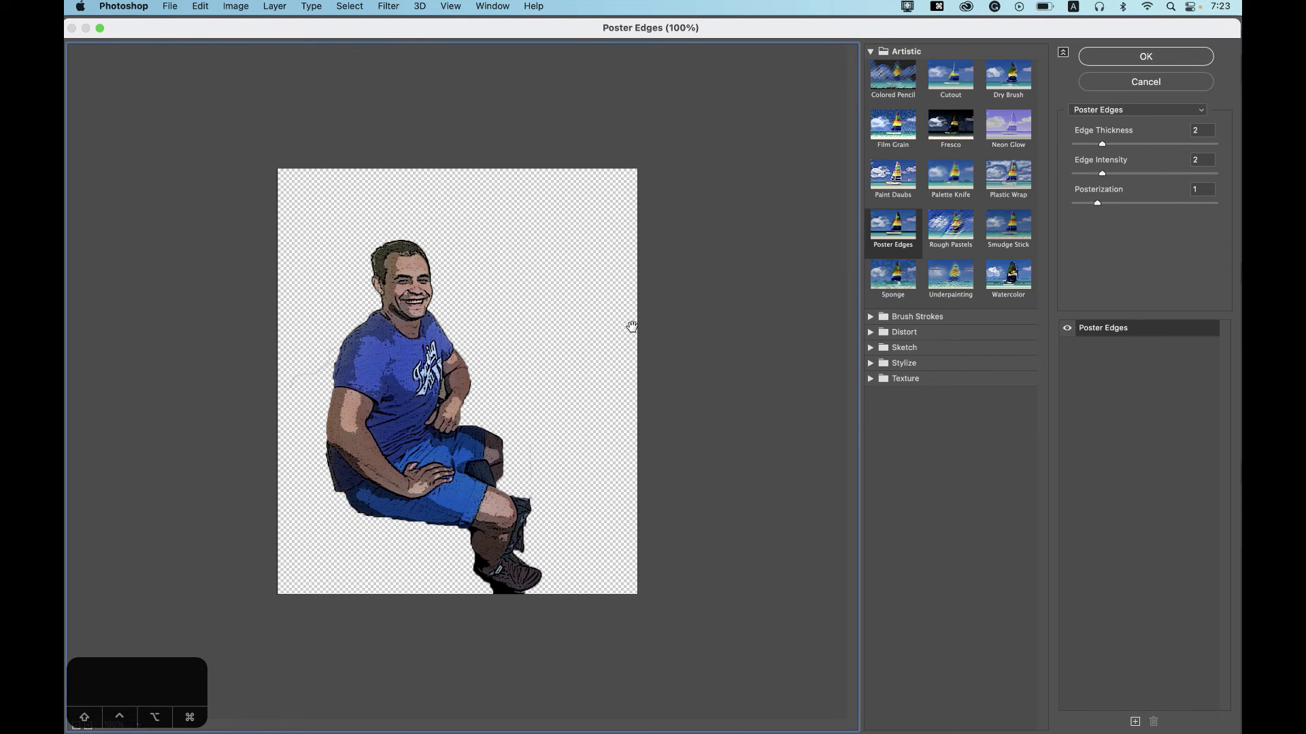
pyautogui.click(1158, 57)
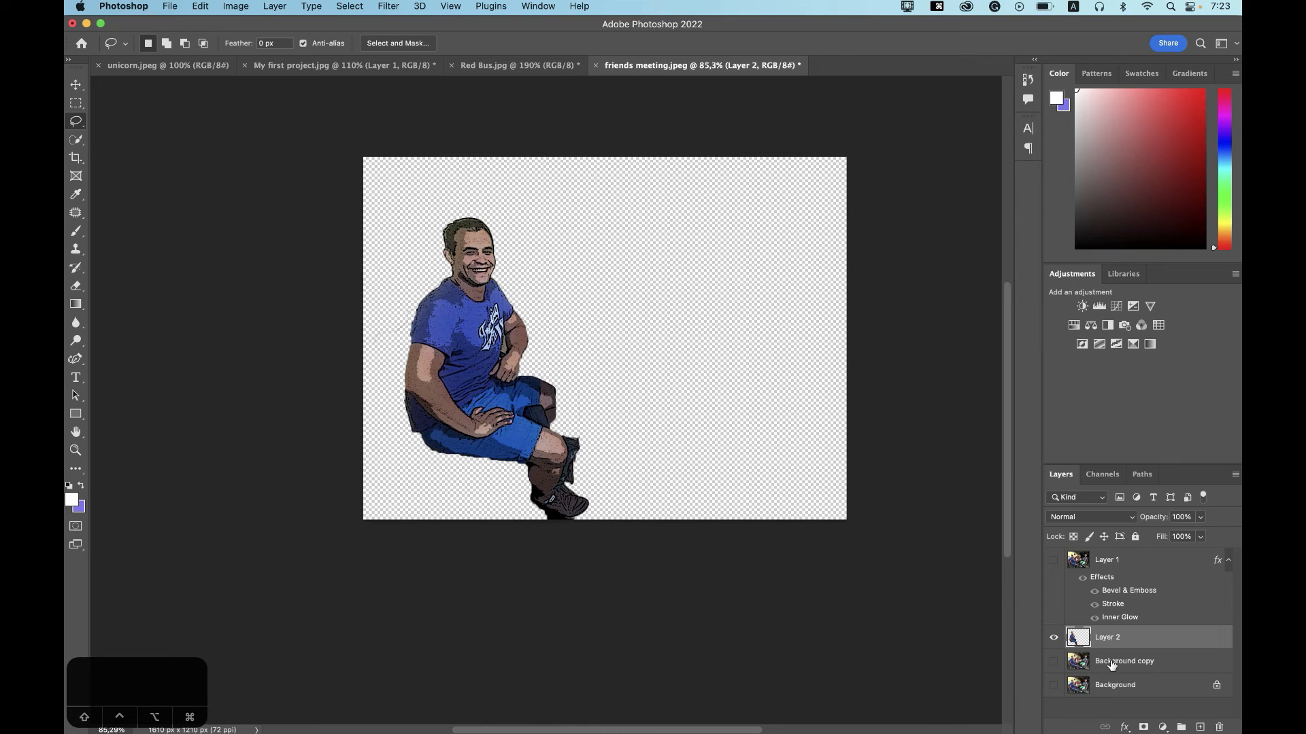
pyautogui.click(1052, 662)
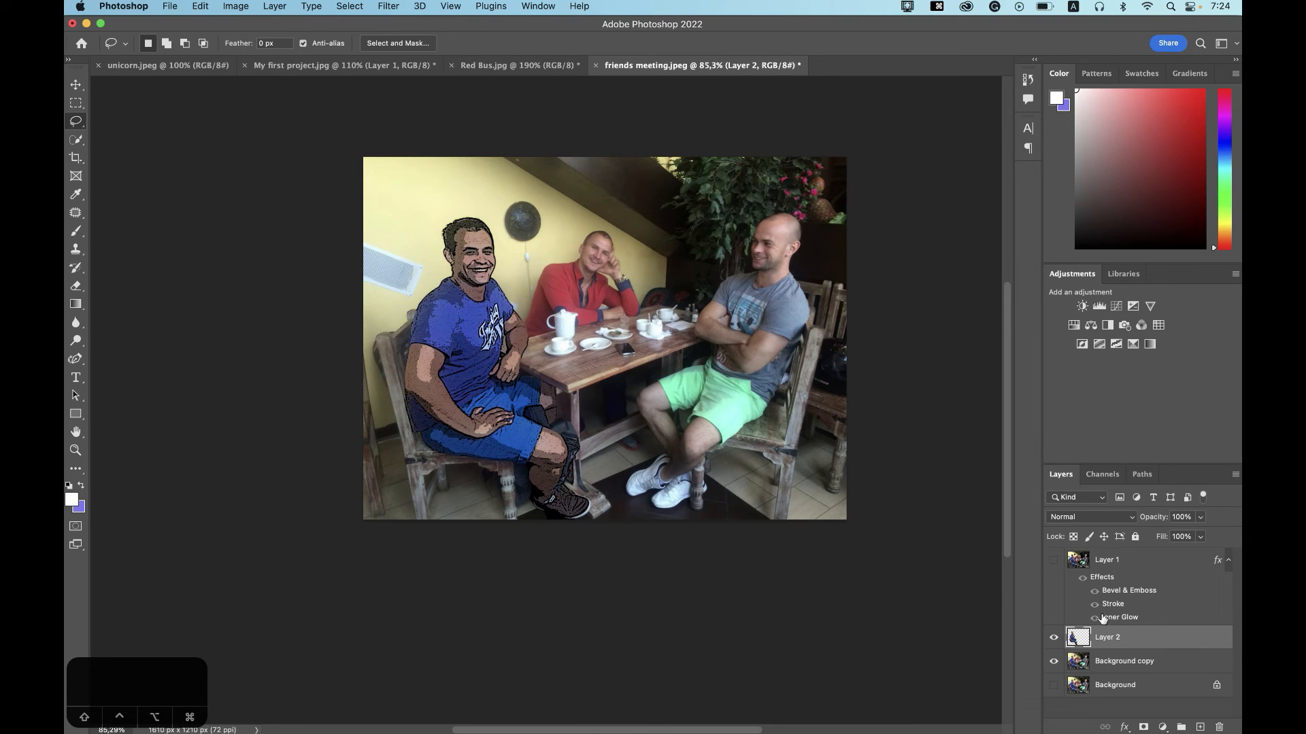
# - Show Layer 1, and group Layer 2 with Background copy under the name "Guy from cartoon"
pyautogui.click(1053, 560)
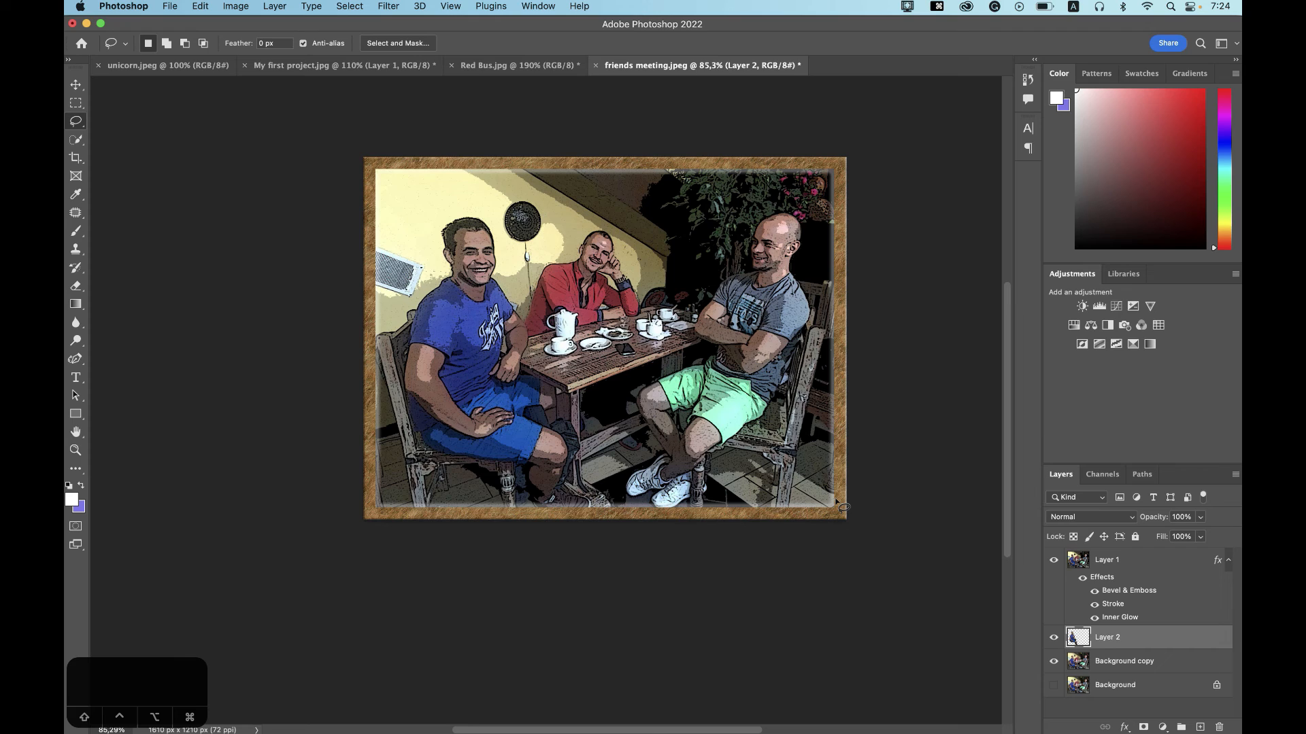
pyautogui.keyDown('shift'); pyautogui.click(1140, 661); pyautogui.keyUp('shift')
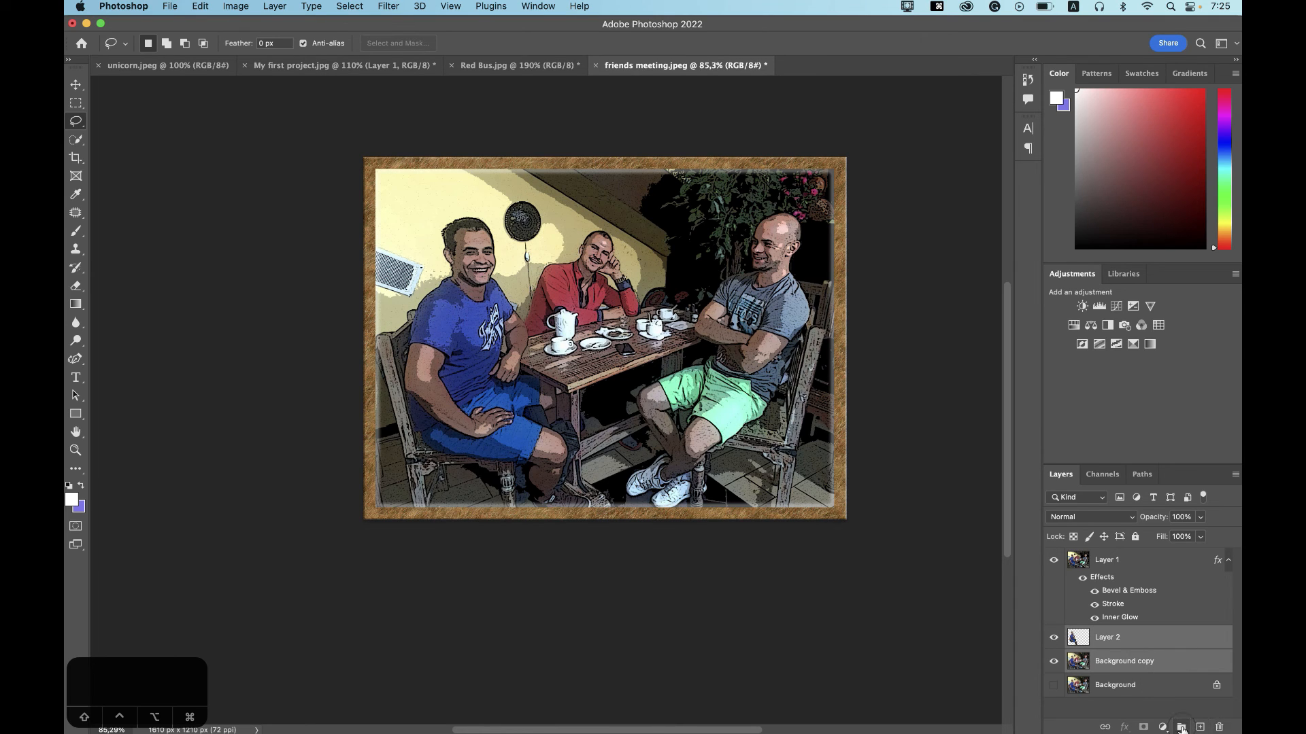
pyautogui.click(1181, 727)
pyautogui.doubleClick(1106, 634)
pyautogui.write('G')
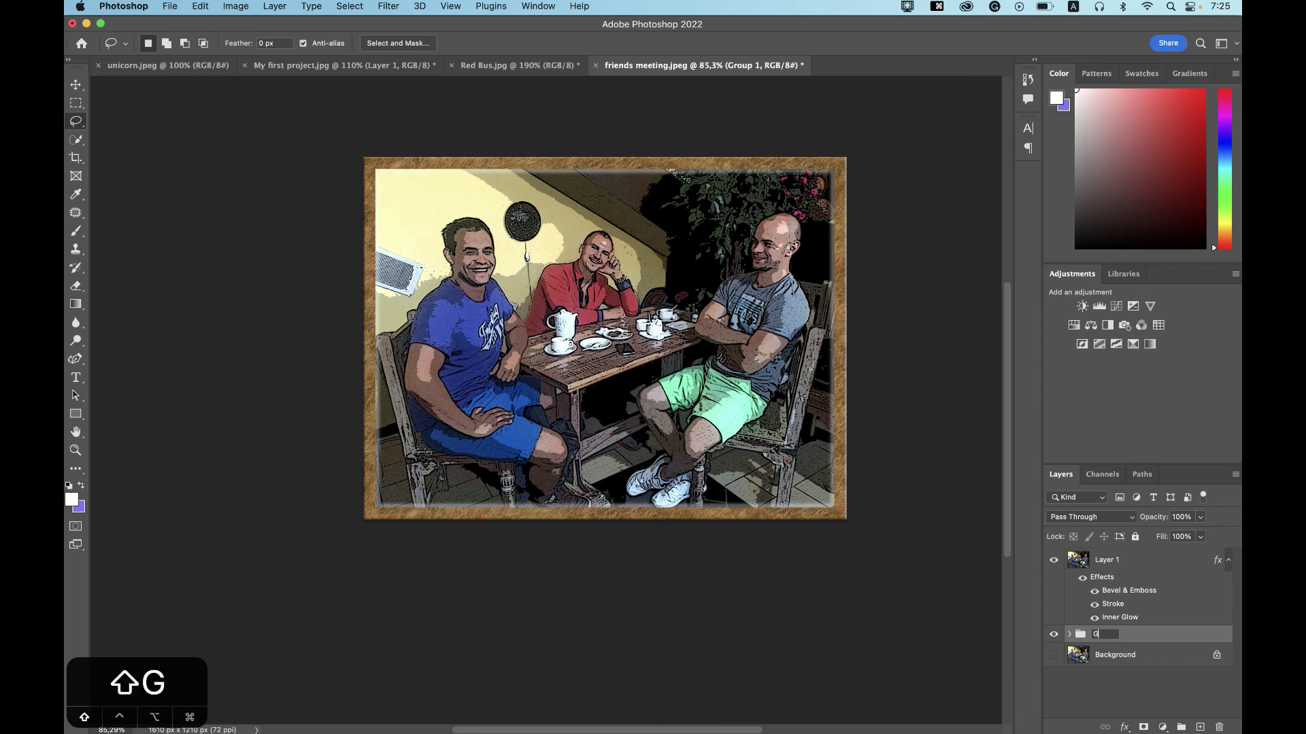
pyautogui.write('uy from cartoon')
pyautogui.press('Return')
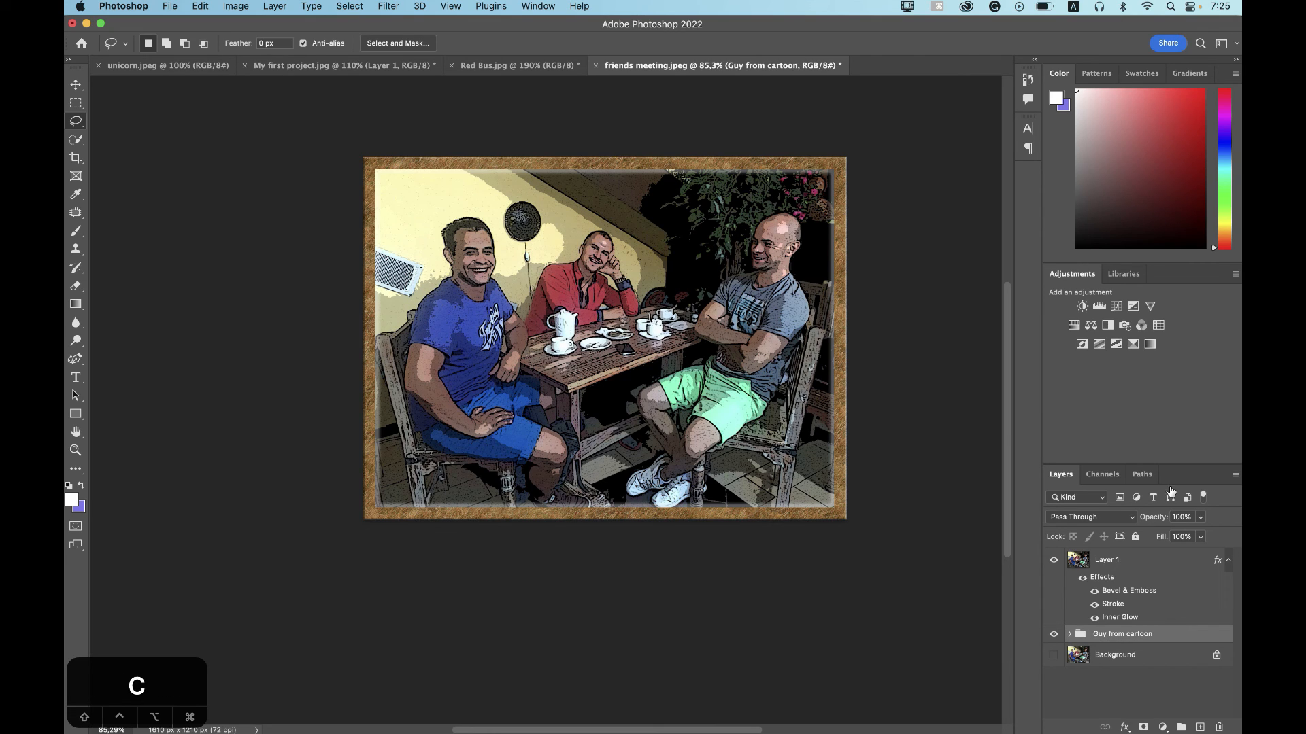
# - Copy Layer 1's layer style onto the Guy from cartoon group and hide Layer 1
pyautogui.rightClick(1118, 563)
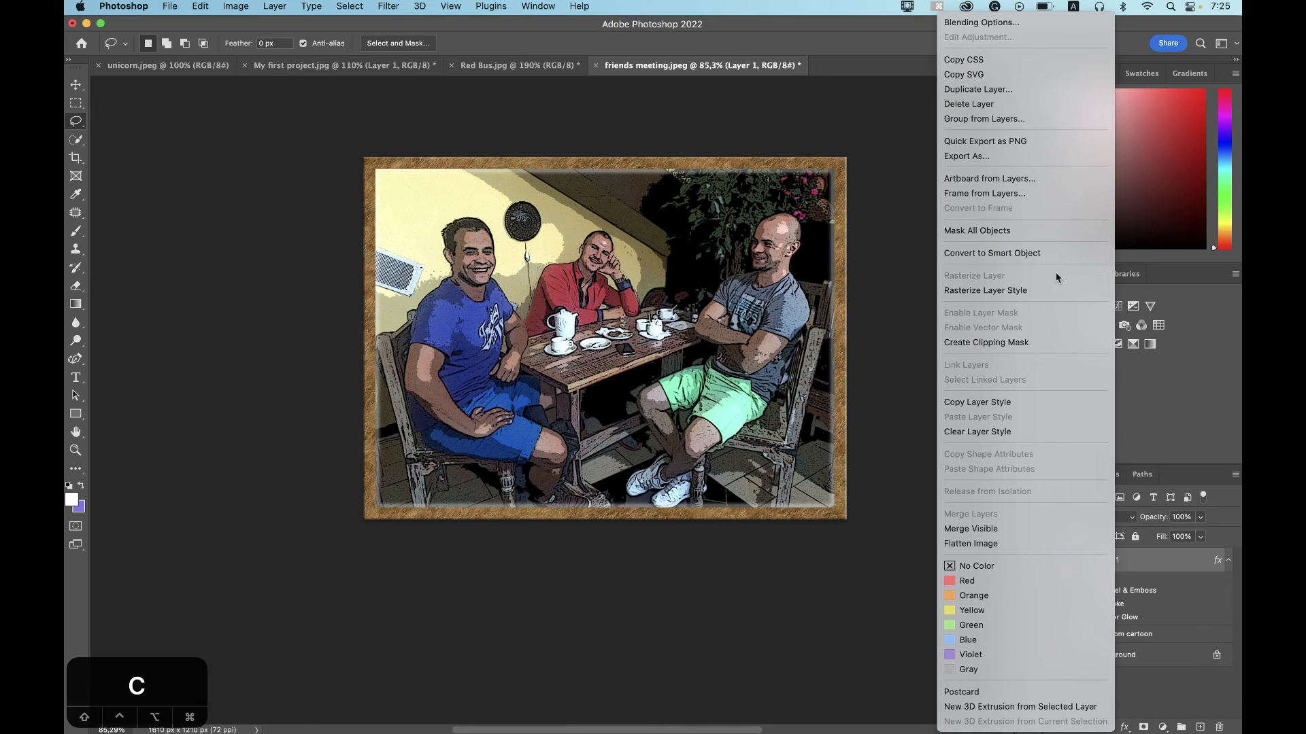
pyautogui.click(1041, 406)
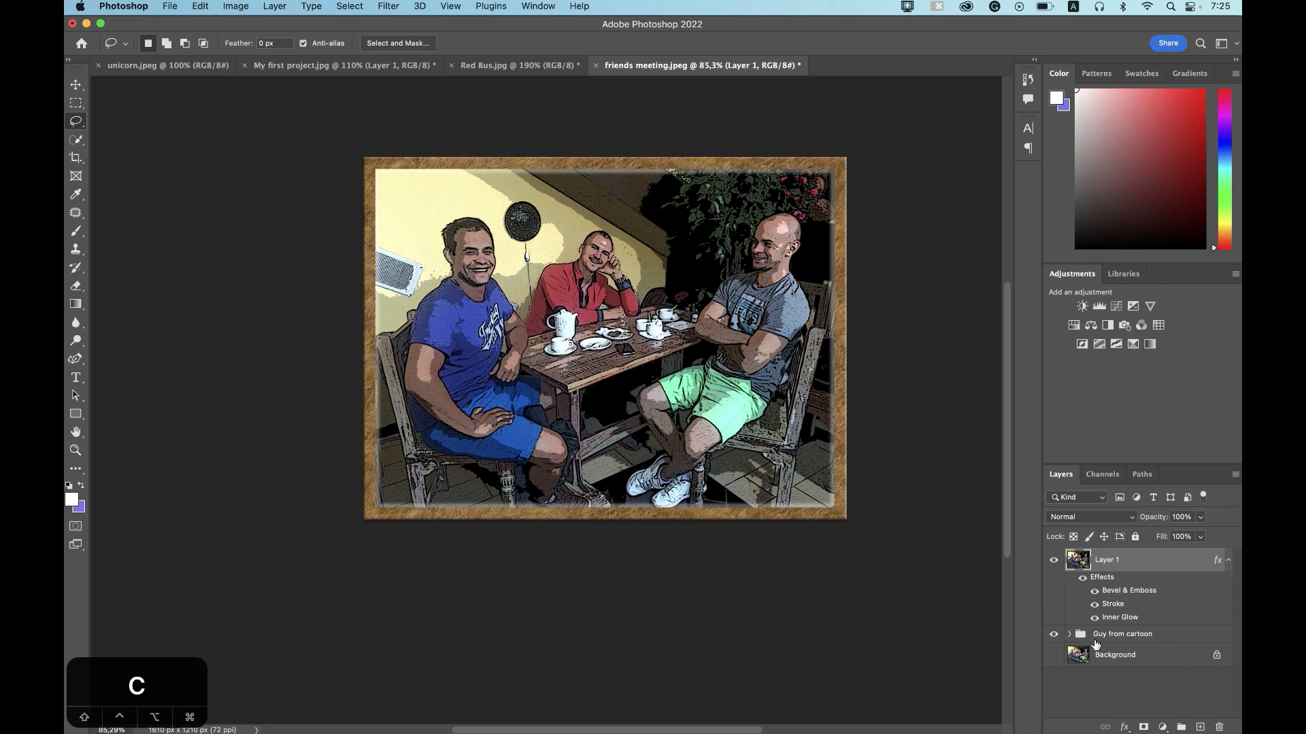
pyautogui.click(1095, 642)
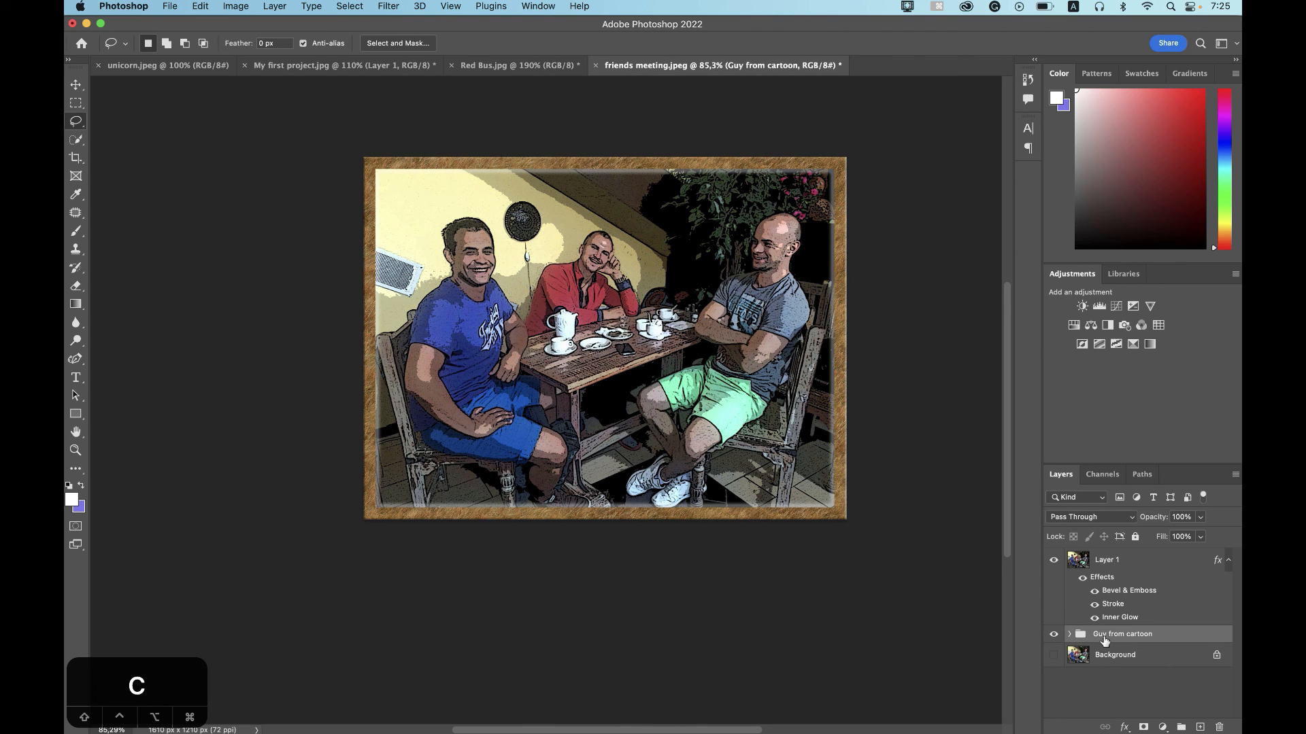
pyautogui.click(1053, 561)
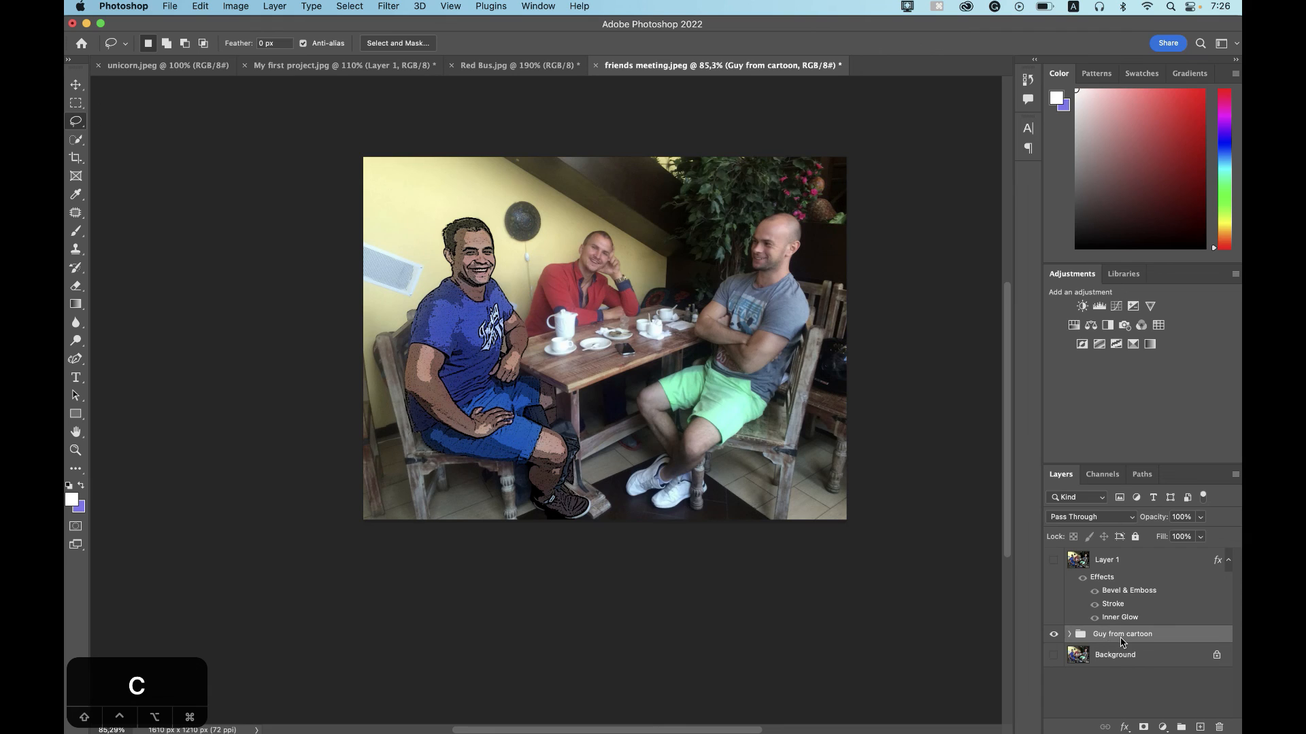
pyautogui.rightClick(1121, 642)
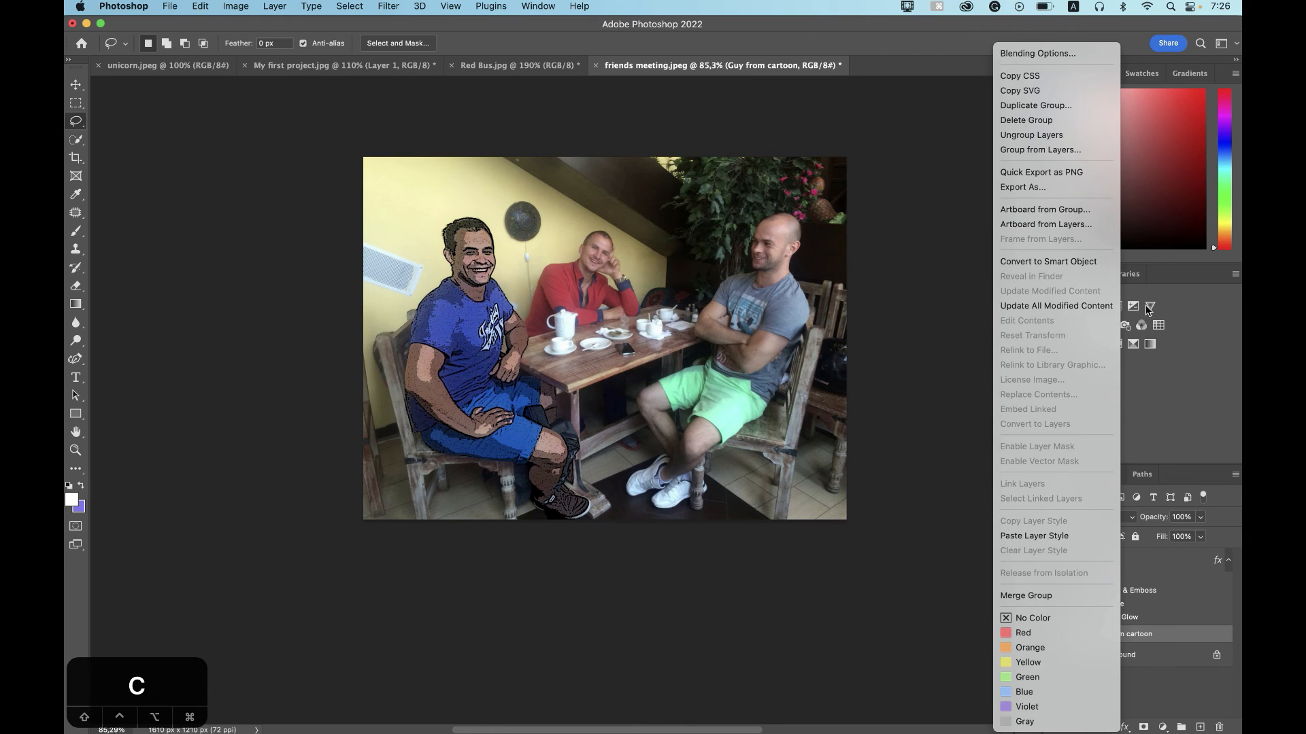
pyautogui.click(1071, 537)
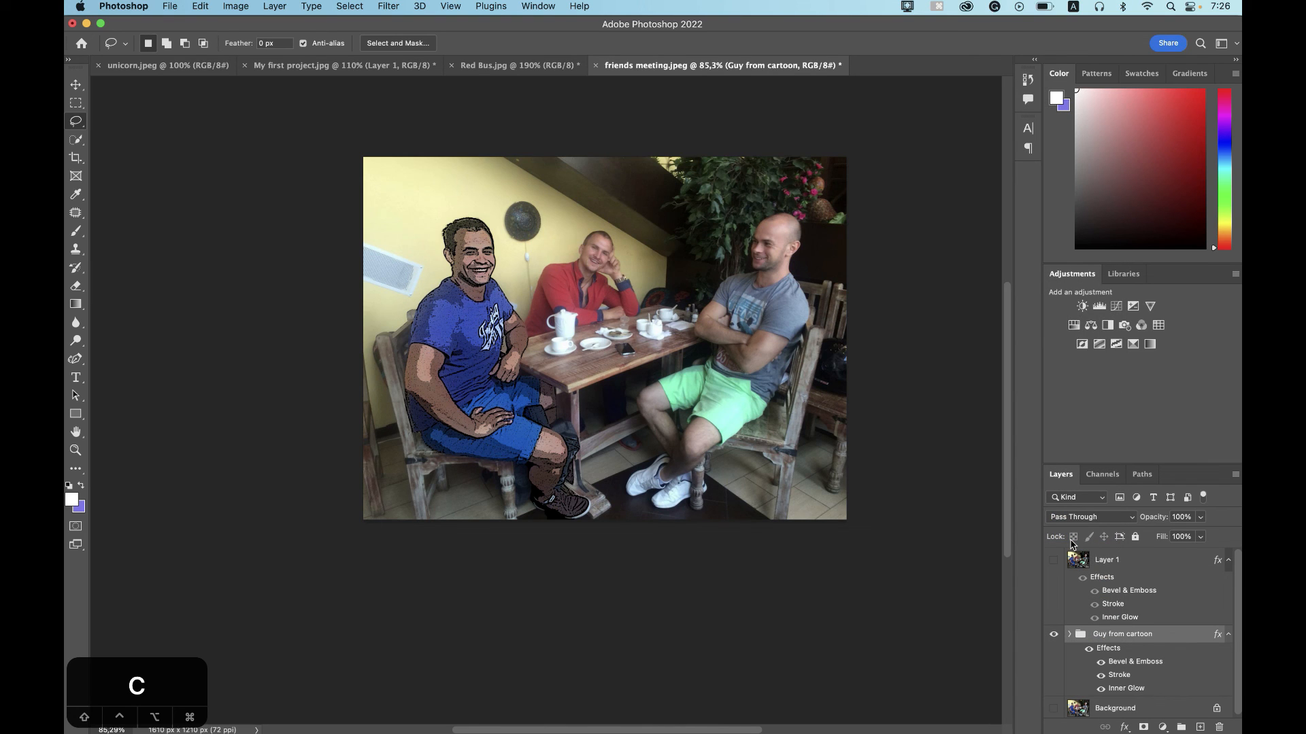